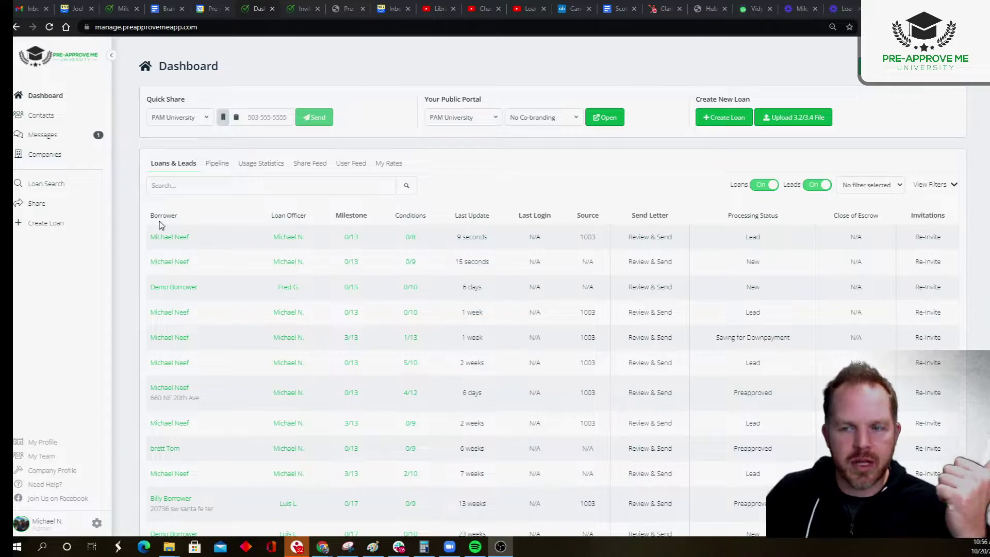
Open the borrower's loan from the dashboard and export Application 1 as a 3.4 (.xml) file
{"action": "left_click", "coordinate": [311, 270]}
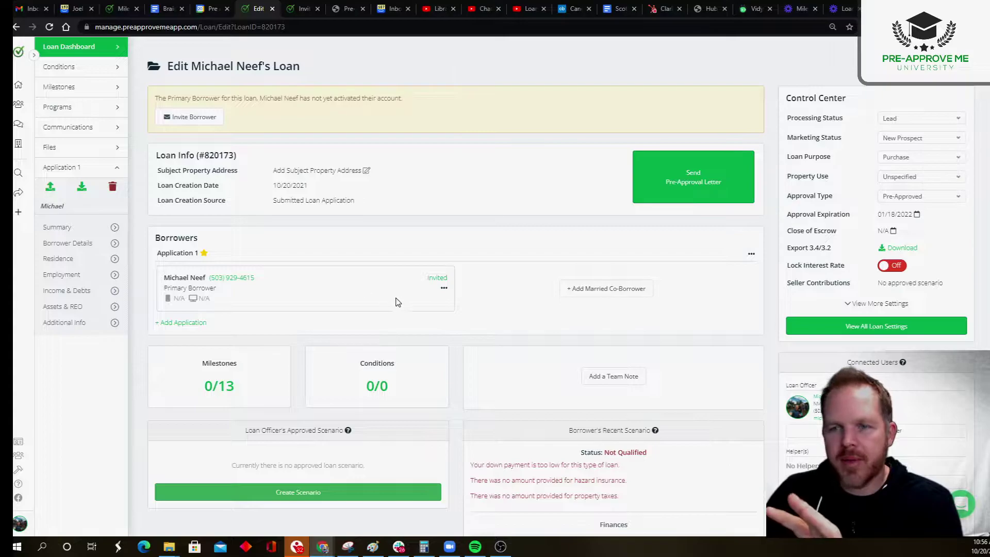
{"action": "scroll", "coordinate": [376, 289], "scroll_direction": "down", "scroll_amount": 7}
{"action": "scroll", "coordinate": [374, 287], "scroll_direction": "up", "scroll_amount": 7}
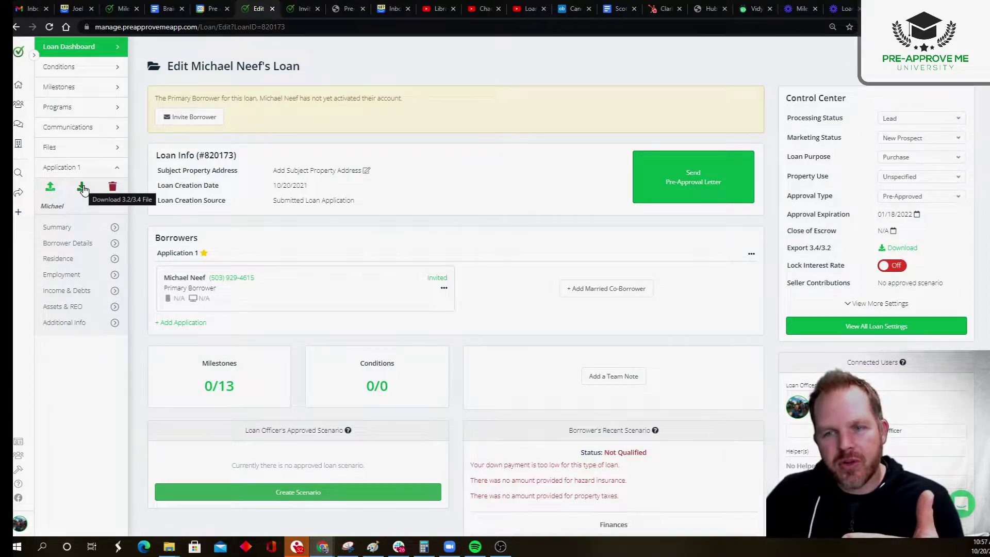
{"action": "left_click", "coordinate": [81, 187]}
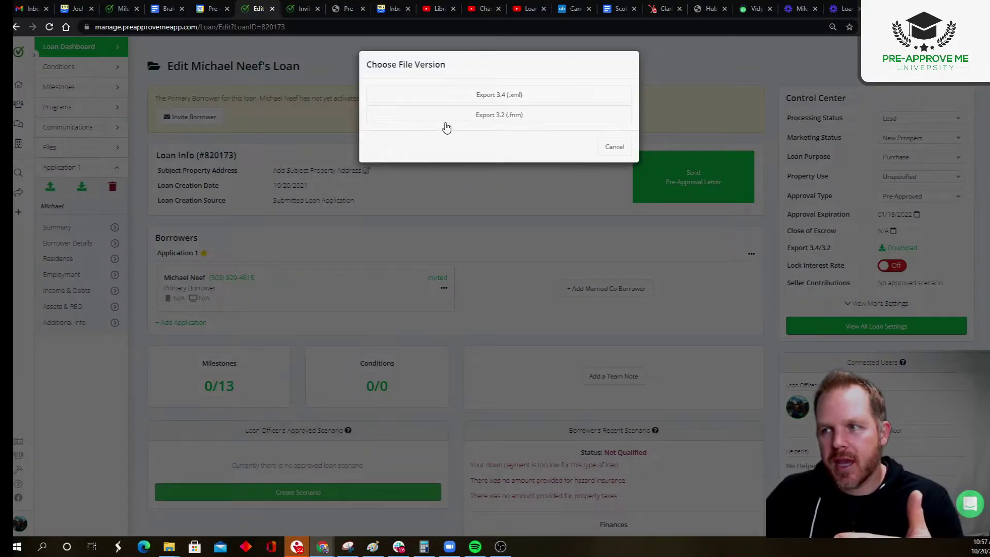
{"action": "left_click", "coordinate": [485, 99]}
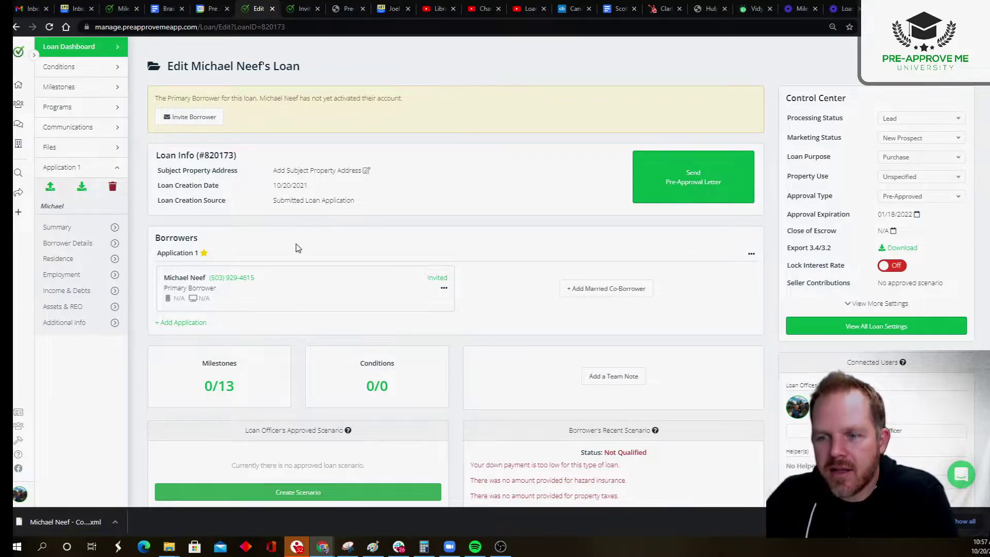
Import the exported .xml loan file from the Downloads folder into Application 1
{"action": "scroll", "coordinate": [296, 247], "scroll_direction": "down", "scroll_amount": 6}
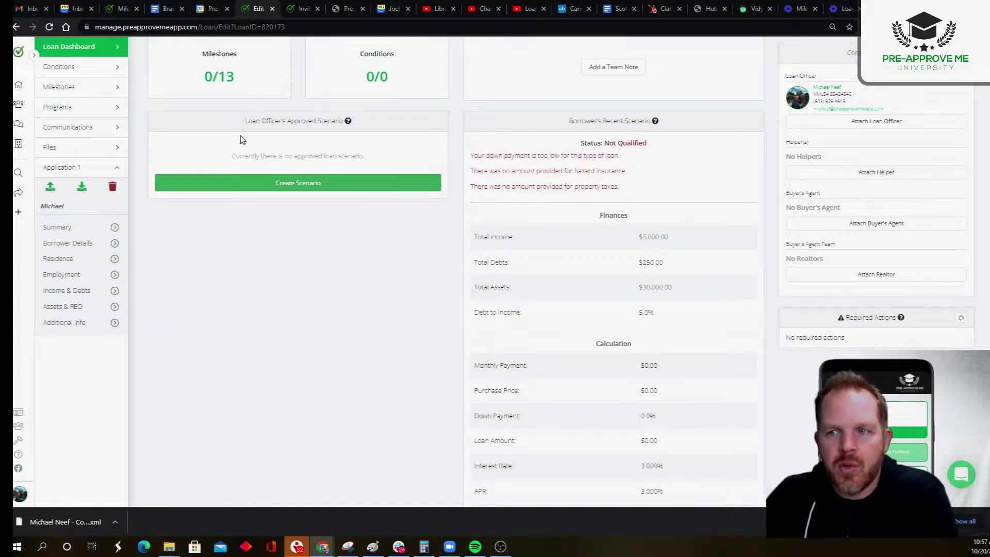
{"action": "left_click_drag", "start_coordinate": [245, 121], "coordinate": [343, 122]}
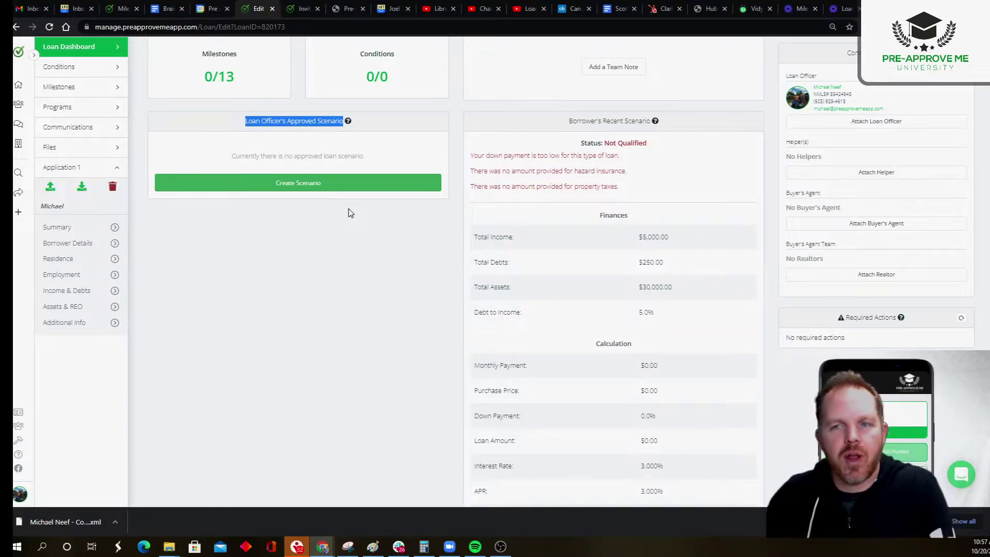
{"action": "left_click", "coordinate": [93, 189]}
{"action": "left_click", "coordinate": [50, 187]}
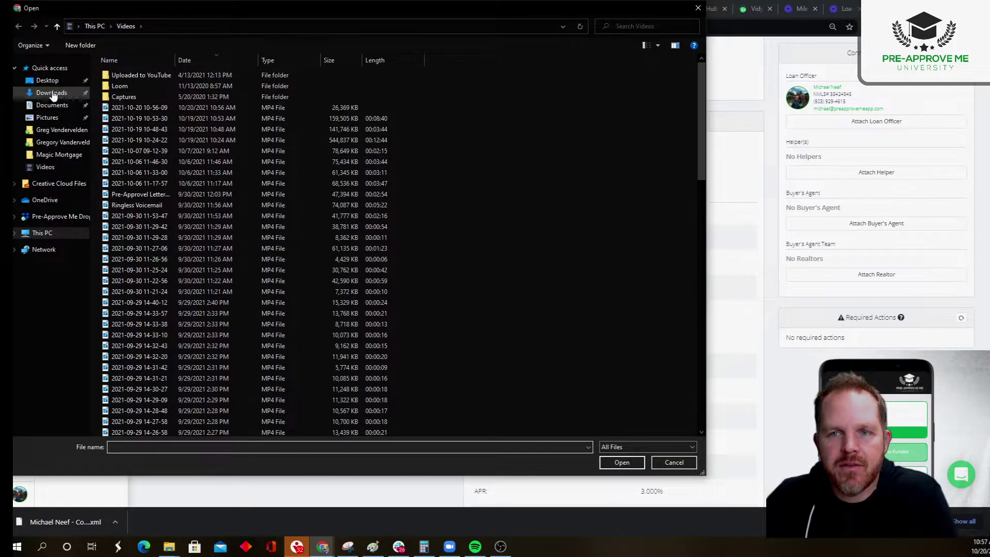
{"action": "left_click", "coordinate": [58, 93]}
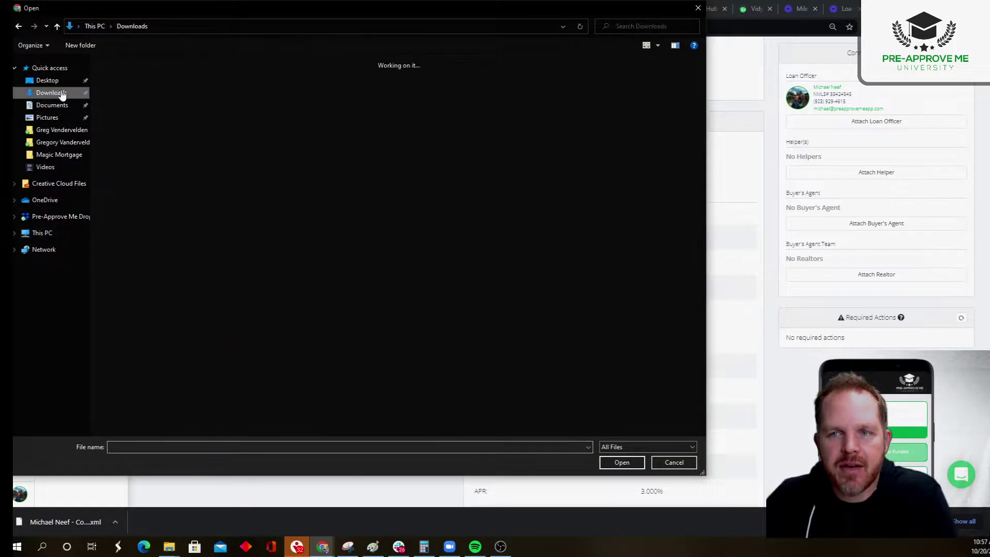
{"action": "left_click", "coordinate": [121, 101]}
{"action": "left_click", "coordinate": [626, 462]}
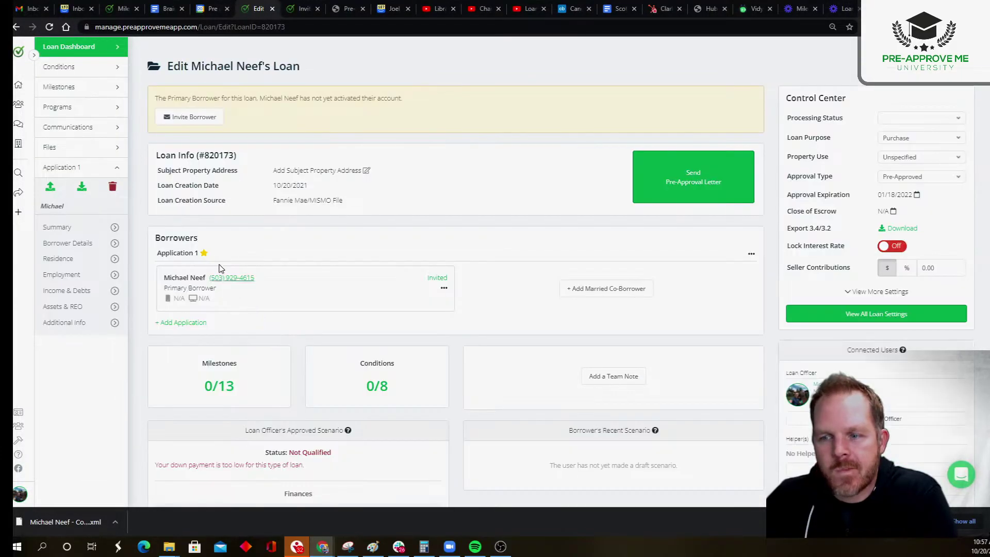
Examine the finances and calculation figures in the Loan Officer's Approved Scenario
{"action": "scroll", "coordinate": [222, 279], "scroll_direction": "down", "scroll_amount": 6}
{"action": "left_click_drag", "start_coordinate": [249, 119], "coordinate": [361, 128]}
{"action": "left_click", "coordinate": [400, 130]}
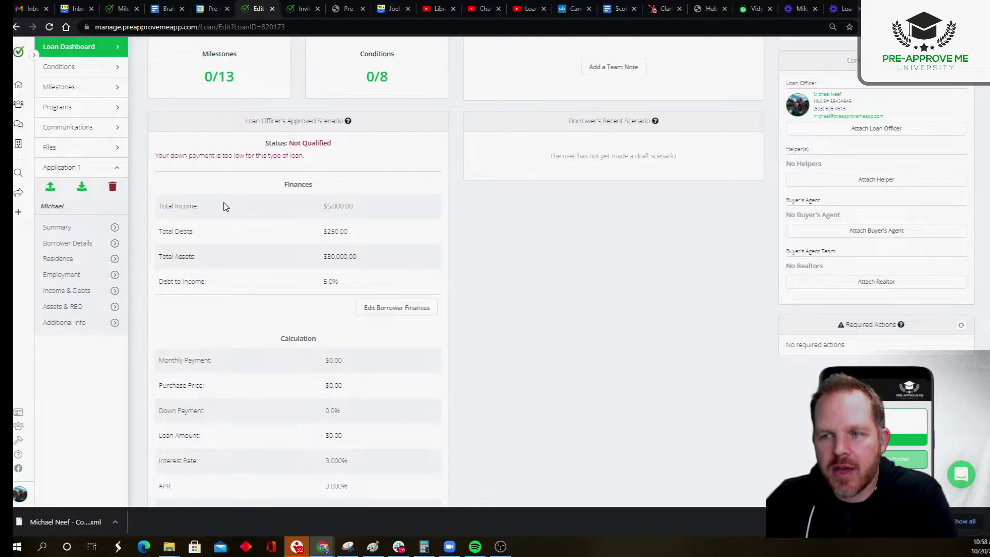
{"action": "left_click_drag", "start_coordinate": [314, 207], "coordinate": [345, 206]}
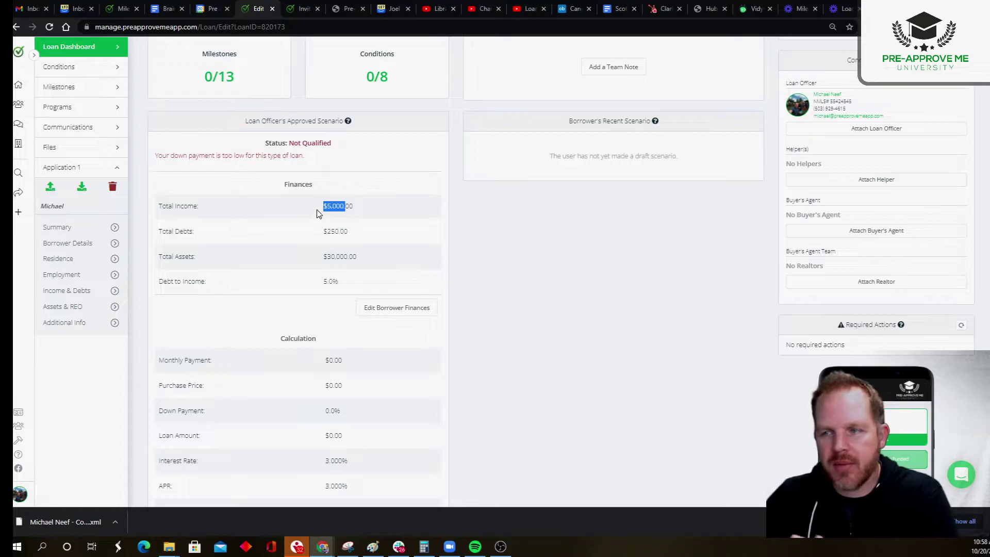
{"action": "left_click", "coordinate": [327, 257]}
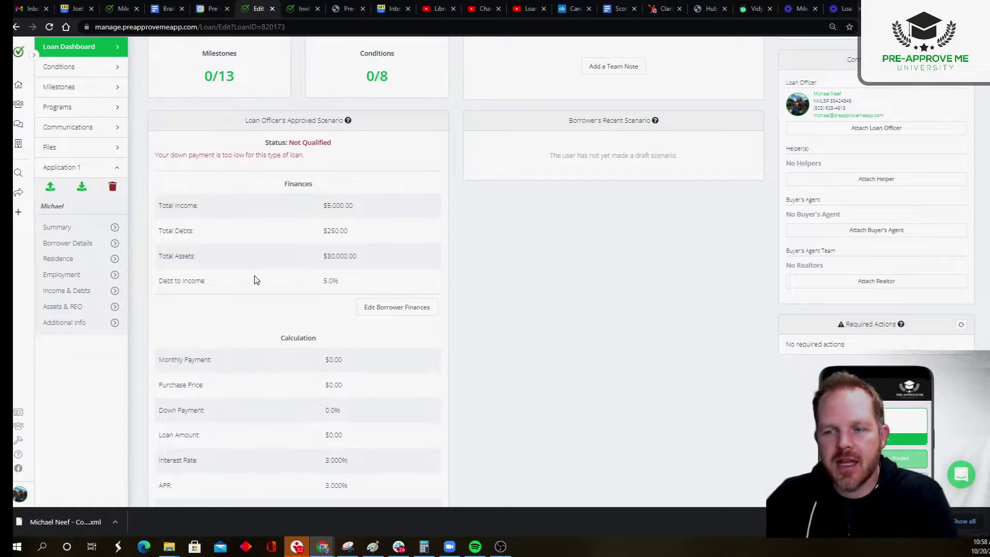
{"action": "scroll", "coordinate": [256, 280], "scroll_direction": "down", "scroll_amount": 3}
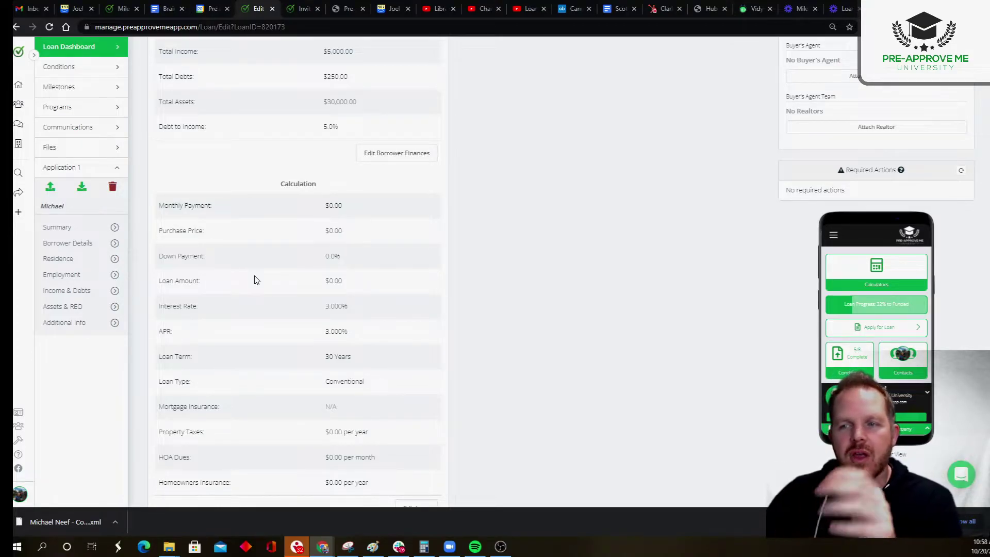
{"action": "scroll", "coordinate": [256, 281], "scroll_direction": "up", "scroll_amount": 4}
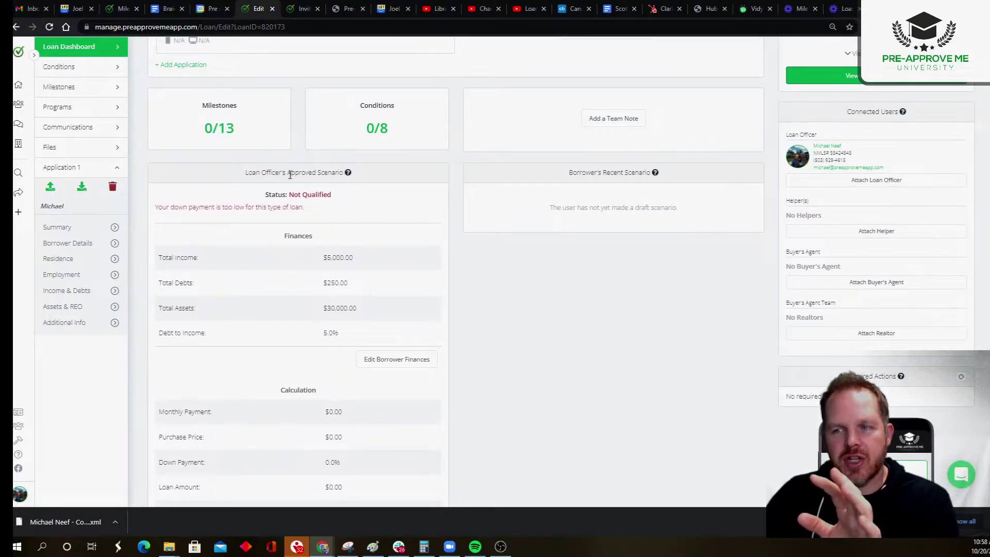
{"action": "scroll", "coordinate": [338, 298], "scroll_direction": "down", "scroll_amount": 6}
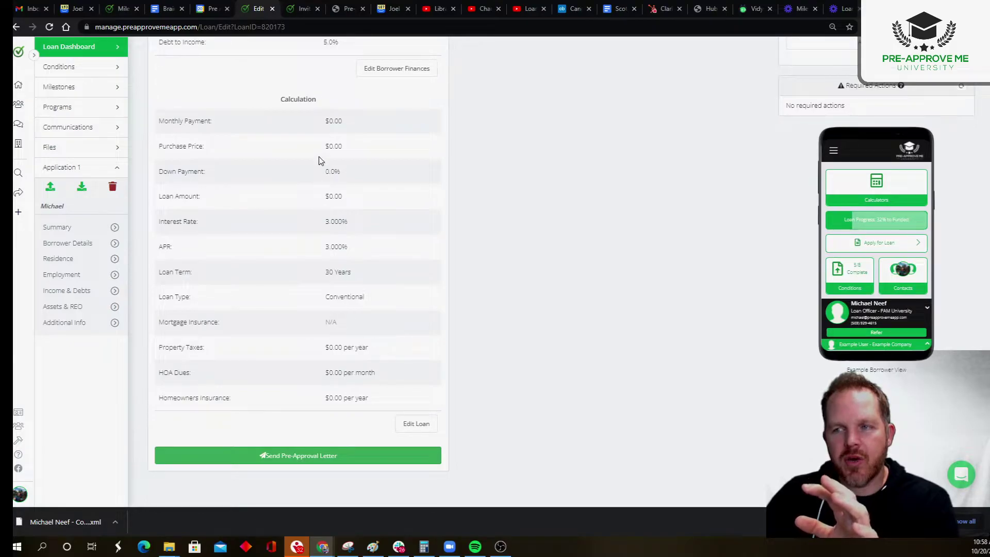
Edit the approved scenario's loan configuration, setting the purchase price to $300,000 and the down payment to $5
{"action": "double_click", "coordinate": [312, 100]}
{"action": "left_click", "coordinate": [420, 427]}
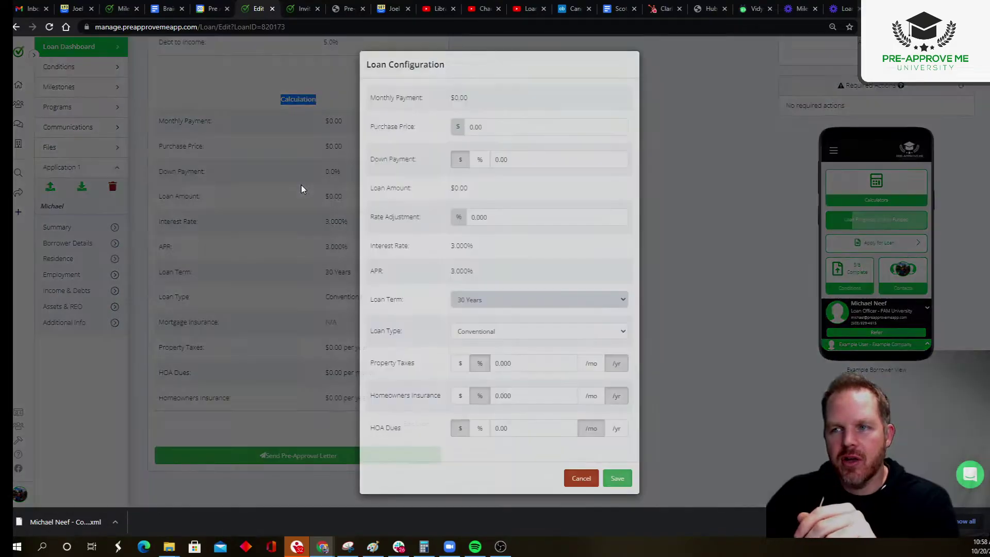
{"action": "left_click", "coordinate": [443, 127]}
{"action": "type", "text": "300000"}
{"action": "key", "text": "Tab"}
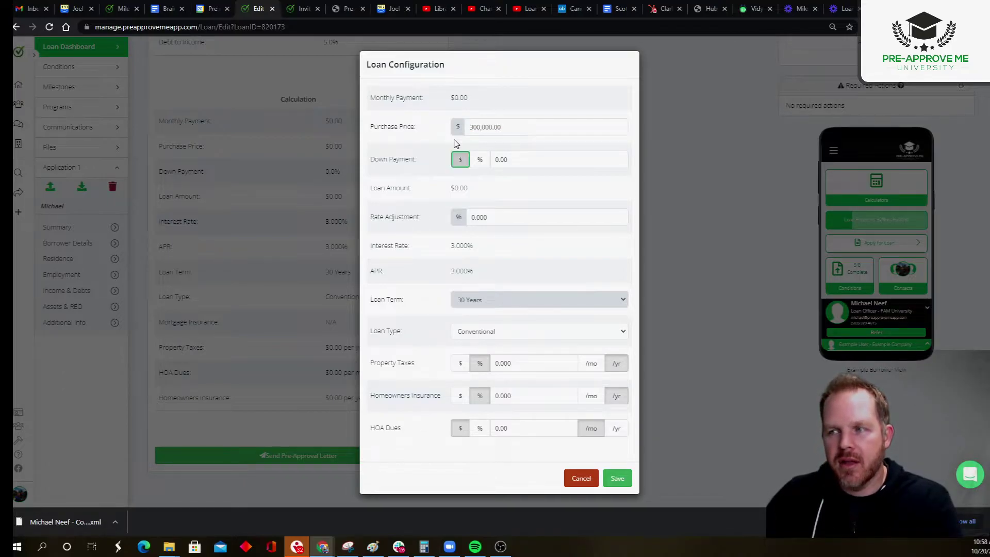
{"action": "key", "text": "Tab"}
{"action": "type", "text": "5"}
{"action": "key", "text": "Tab"}
{"action": "left_click", "coordinate": [434, 191]}
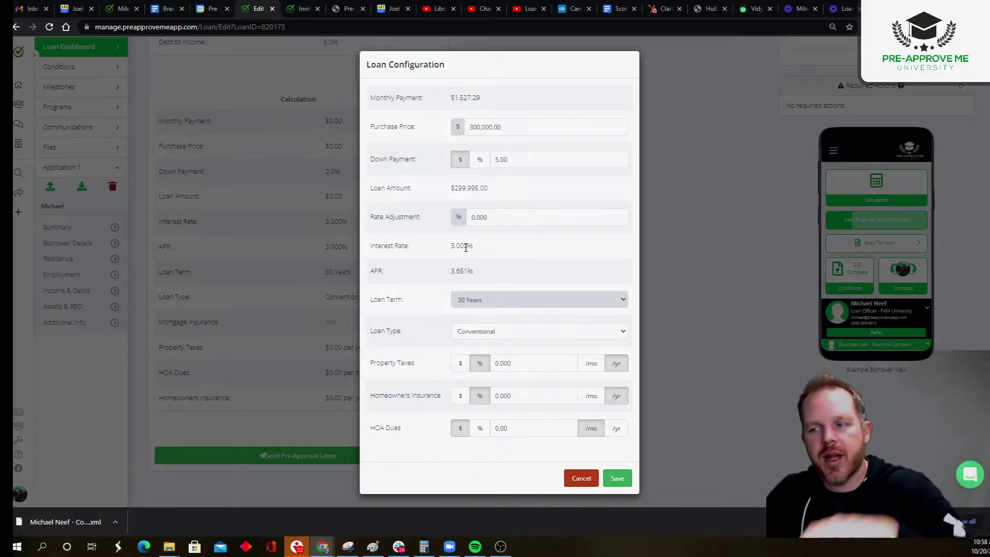
Set property taxes to $2,000 per year and homeowners insurance to $600 per year, and save the loan configuration
{"action": "left_click", "coordinate": [469, 369]}
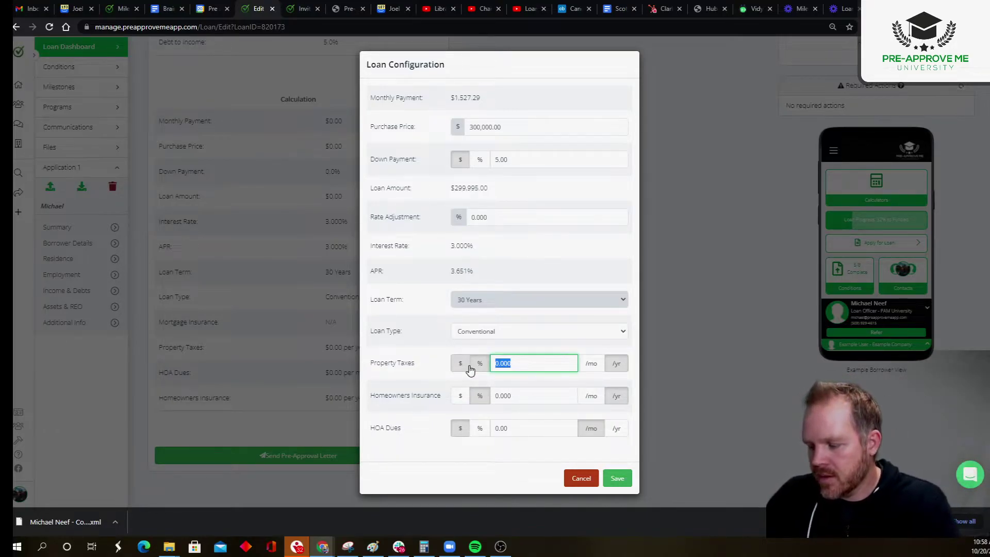
{"action": "type", "text": "2000"}
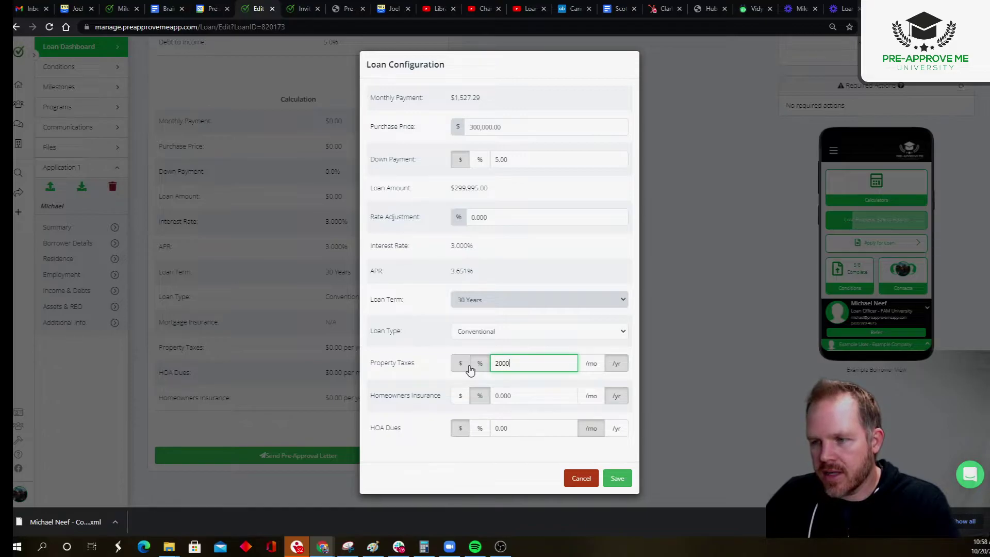
{"action": "left_click", "coordinate": [469, 369]}
{"action": "left_click", "coordinate": [459, 399]}
{"action": "left_click", "coordinate": [530, 395]}
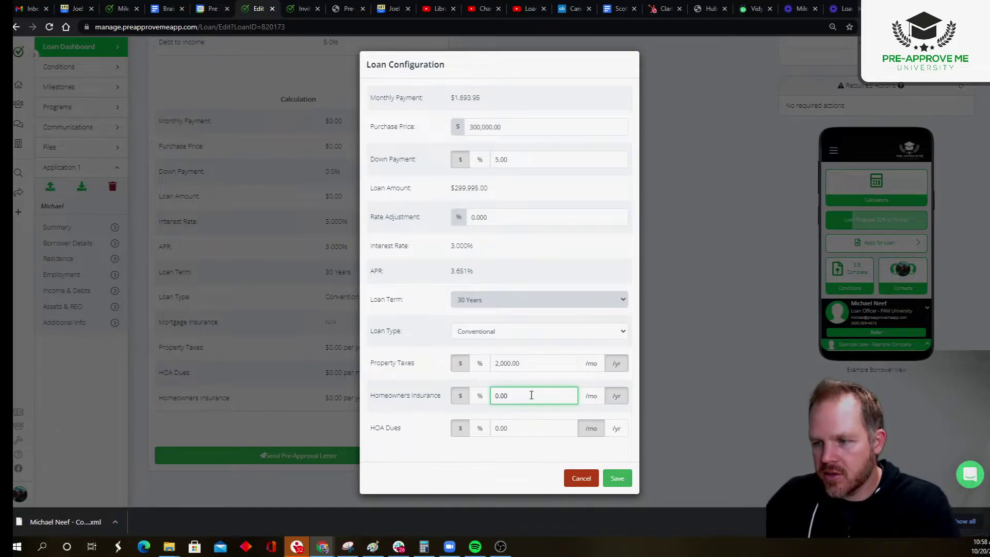
{"action": "left_click", "coordinate": [468, 395]}
{"action": "type", "text": "600"}
{"action": "key", "text": "Tab"}
{"action": "left_click", "coordinate": [616, 477]}
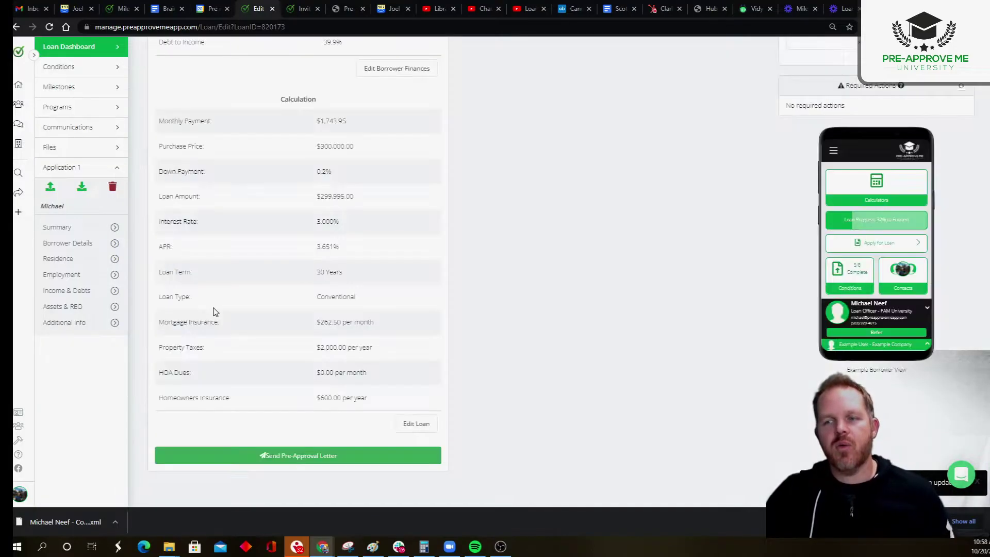
Change the down payment in the loan configuration to 5 percent of the purchase price and save
{"action": "scroll", "coordinate": [283, 317], "scroll_direction": "up", "scroll_amount": 8}
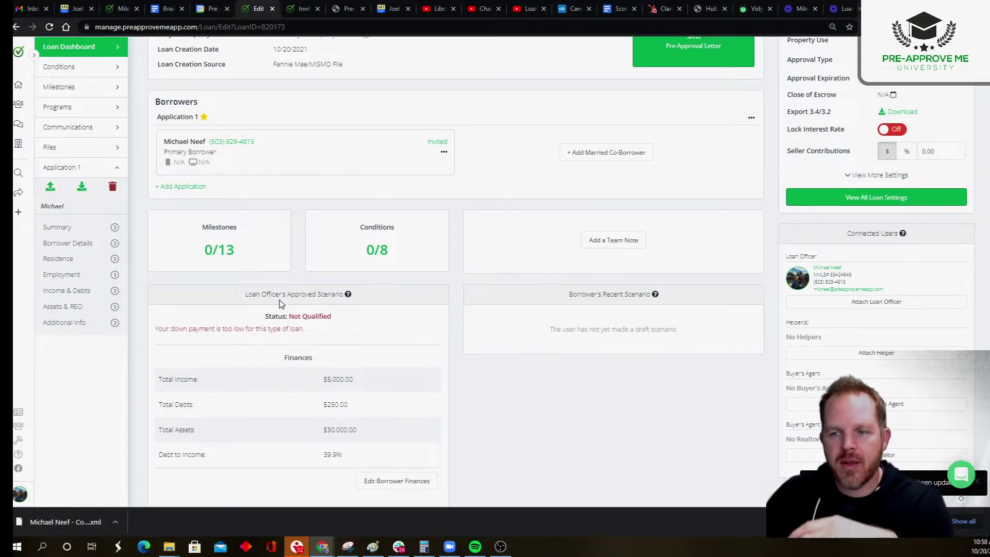
{"action": "scroll", "coordinate": [281, 304], "scroll_direction": "down", "scroll_amount": 7}
{"action": "scroll", "coordinate": [361, 392], "scroll_direction": "down", "scroll_amount": 1}
{"action": "left_click", "coordinate": [413, 433]}
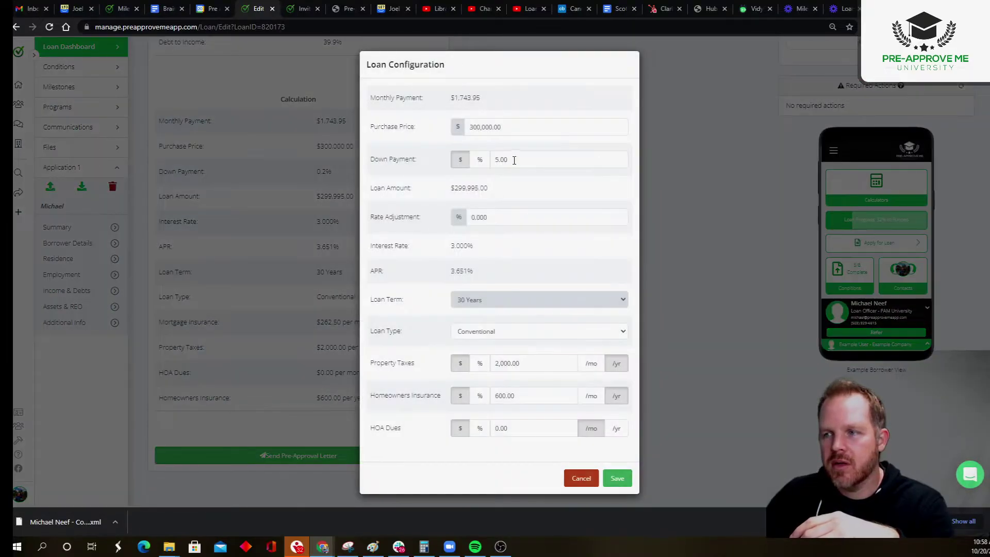
{"action": "left_click", "coordinate": [479, 159]}
{"action": "left_click", "coordinate": [521, 159]}
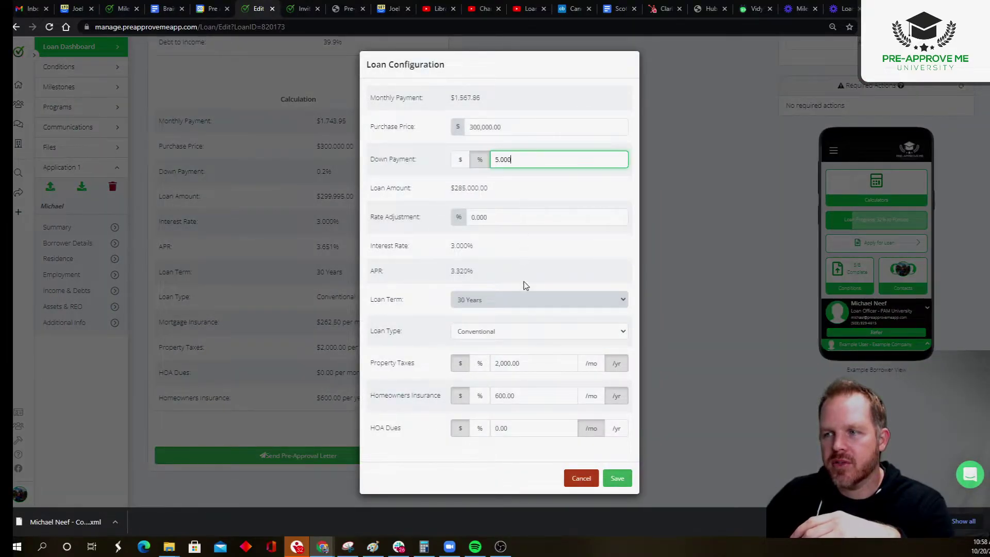
{"action": "left_click", "coordinate": [616, 477]}
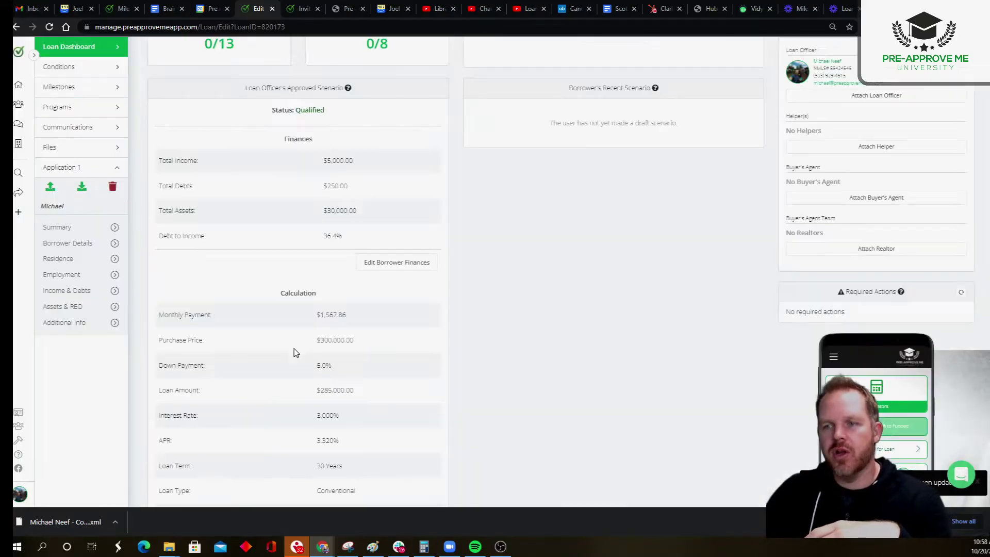
Review the approved scenario's qualification status and the loan type in its calculation
{"action": "scroll", "coordinate": [296, 353], "scroll_direction": "up", "scroll_amount": 2}
{"action": "left_click_drag", "start_coordinate": [244, 191], "coordinate": [356, 216]}
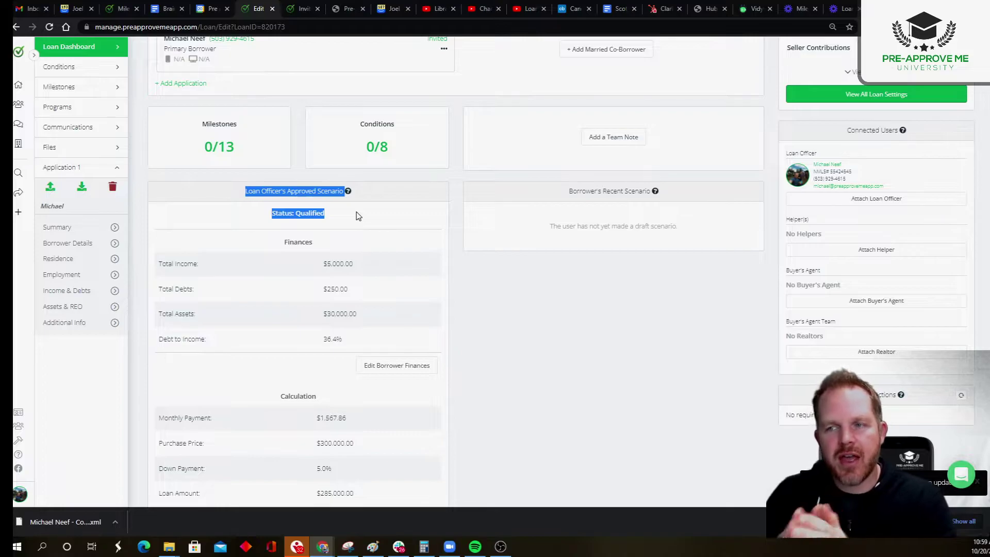
{"action": "left_click", "coordinate": [357, 214]}
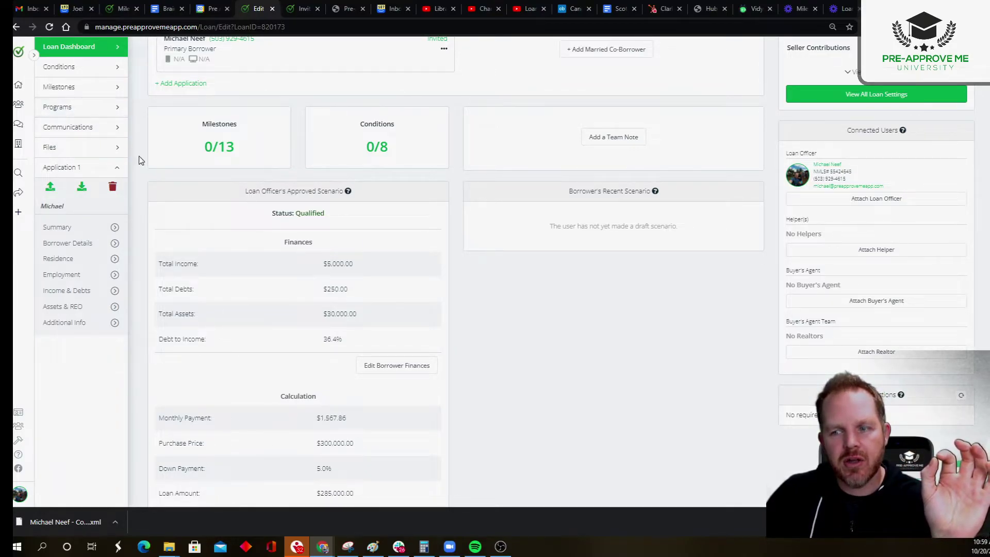
{"action": "scroll", "coordinate": [323, 353], "scroll_direction": "down", "scroll_amount": 4}
{"action": "left_click_drag", "start_coordinate": [318, 391], "coordinate": [365, 396]}
{"action": "left_click", "coordinate": [387, 396]}
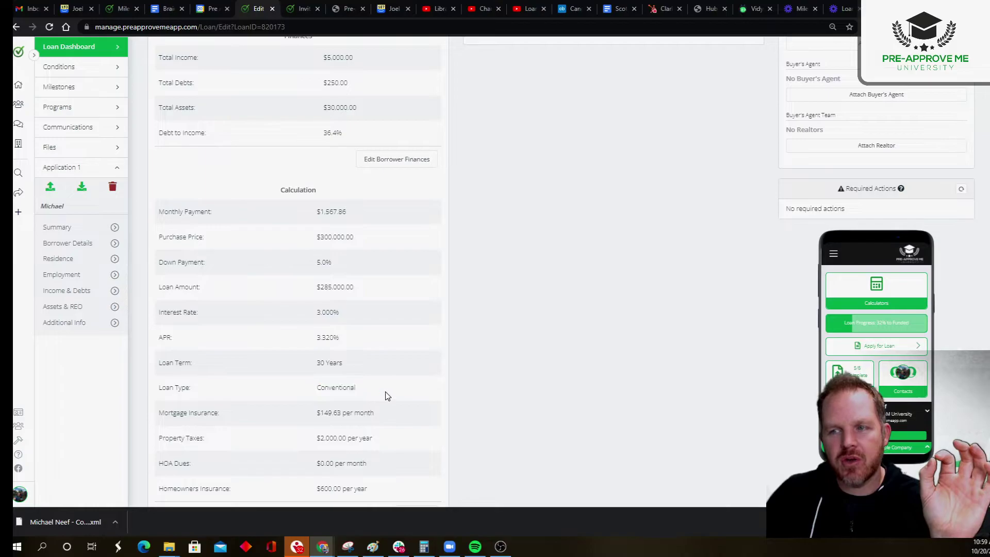
{"action": "scroll", "coordinate": [296, 299], "scroll_direction": "up", "scroll_amount": 6}
{"action": "left_click_drag", "start_coordinate": [272, 316], "coordinate": [326, 328]}
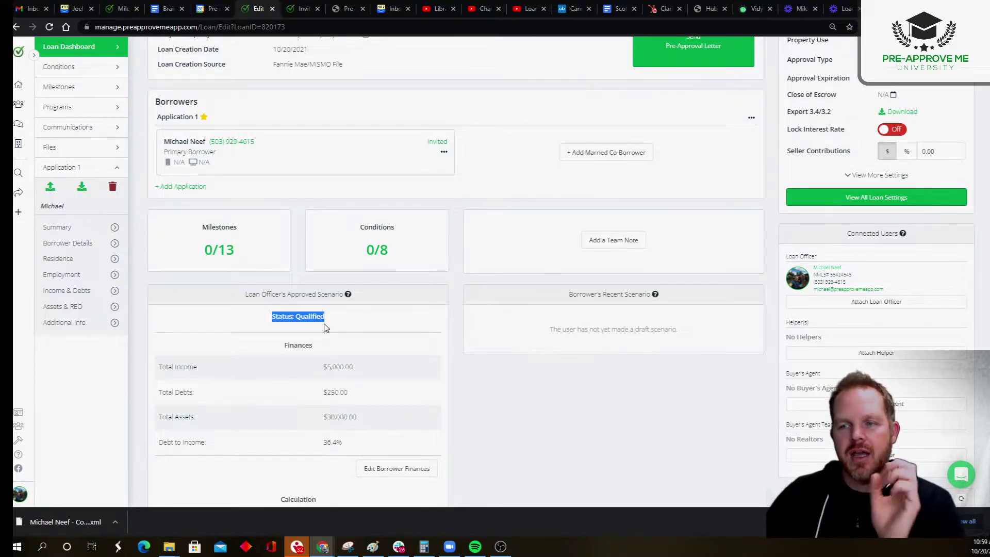
{"action": "left_click_drag", "start_coordinate": [325, 328], "coordinate": [266, 323]}
{"action": "left_click", "coordinate": [389, 329]}
Set the purchase price in the loan configuration to $550,000 and save it
{"action": "scroll", "coordinate": [390, 332], "scroll_direction": "down", "scroll_amount": 8}
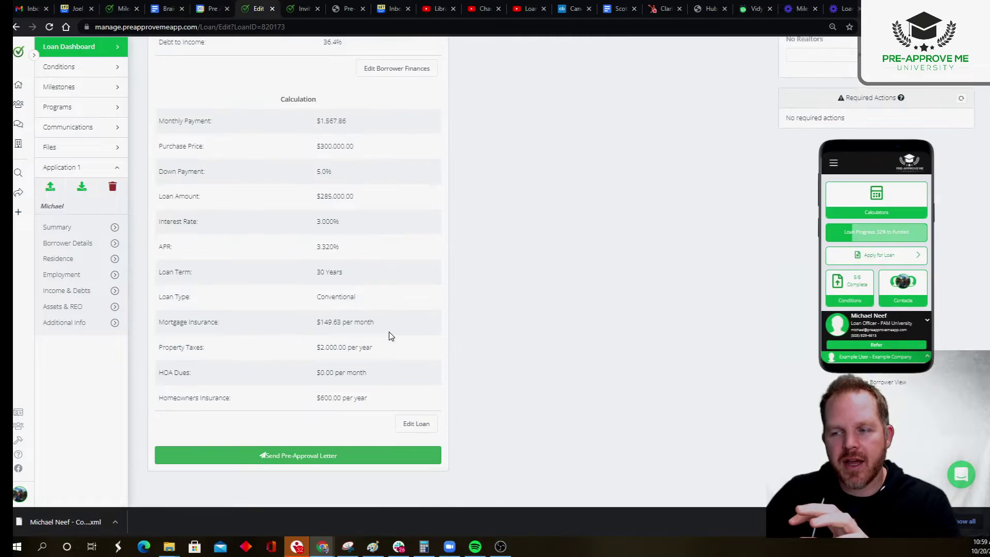
{"action": "left_click", "coordinate": [420, 423]}
{"action": "left_click_drag", "start_coordinate": [535, 126], "coordinate": [452, 135]}
{"action": "type", "text": "550000"}
{"action": "left_click", "coordinate": [410, 137]}
{"action": "left_click", "coordinate": [617, 476]}
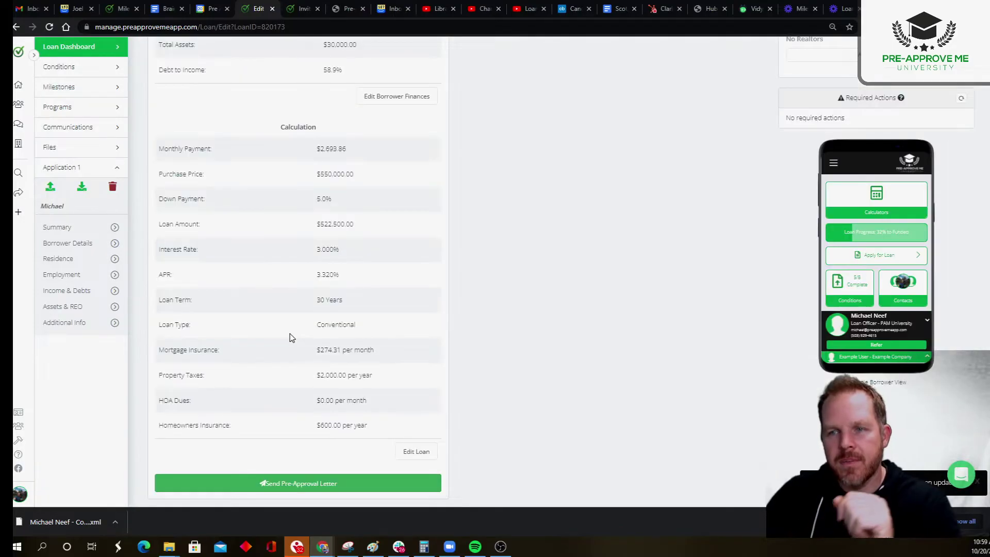
Check the approved scenario's qualification status and the reasons listed beneath it
{"action": "scroll", "coordinate": [291, 338], "scroll_direction": "up", "scroll_amount": 5}
{"action": "left_click_drag", "start_coordinate": [267, 174], "coordinate": [332, 174]}
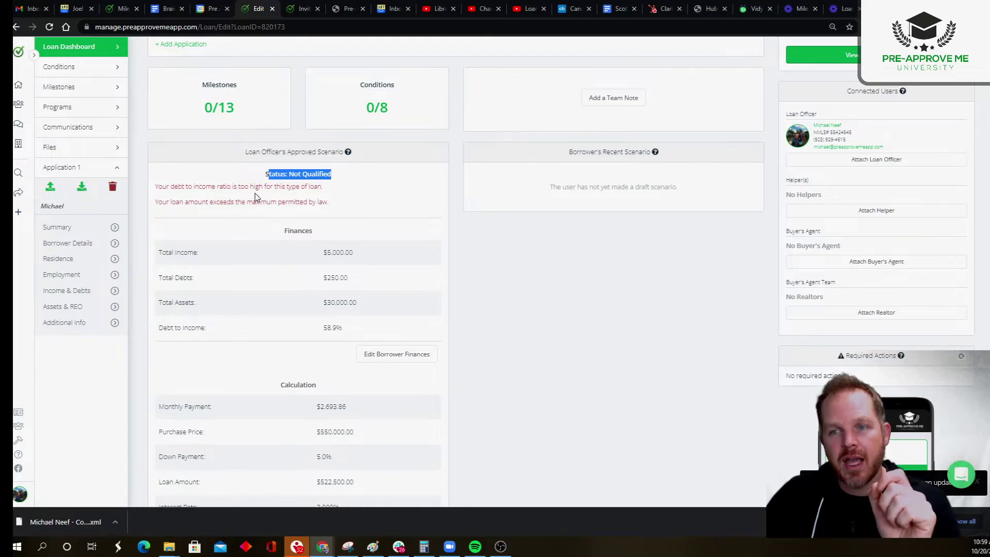
{"action": "left_click_drag", "start_coordinate": [155, 187], "coordinate": [183, 186]}
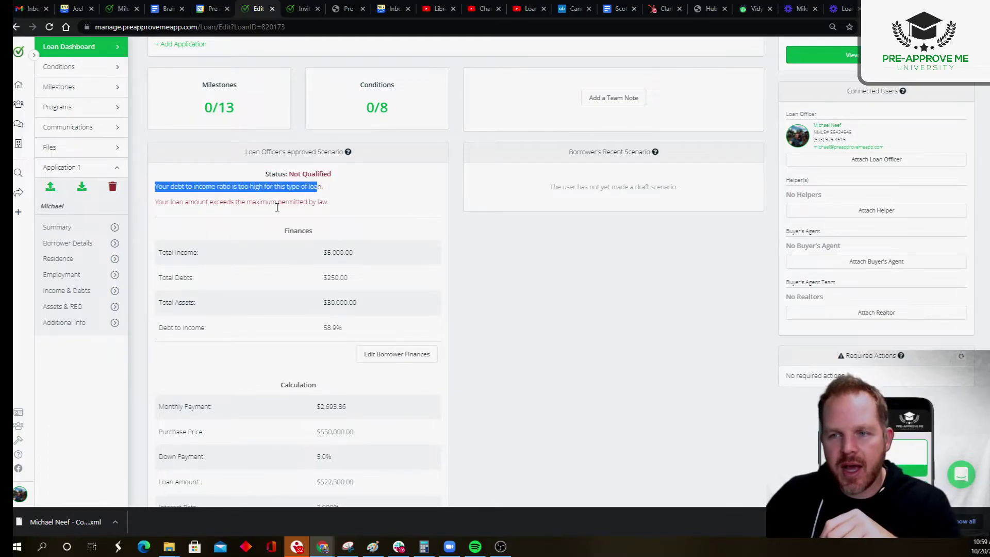
{"action": "left_click", "coordinate": [240, 212]}
{"action": "left_click_drag", "start_coordinate": [154, 201], "coordinate": [369, 208]}
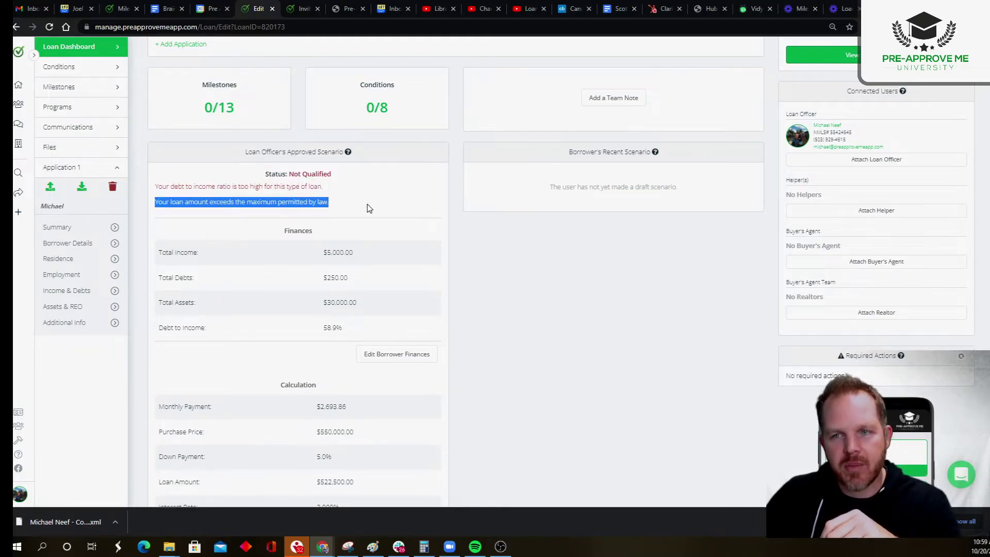
Examine the approved scenario's disqualification reasons, debt-to-income ratio and calculation figures on the loan dashboard
{"action": "left_click", "coordinate": [369, 208]}
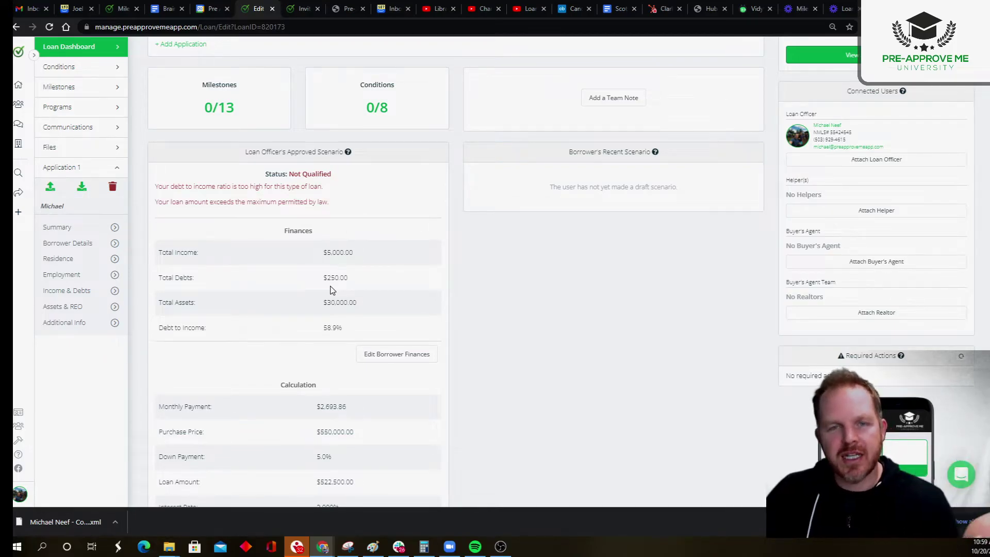
{"action": "scroll", "coordinate": [330, 290], "scroll_direction": "down", "scroll_amount": 3}
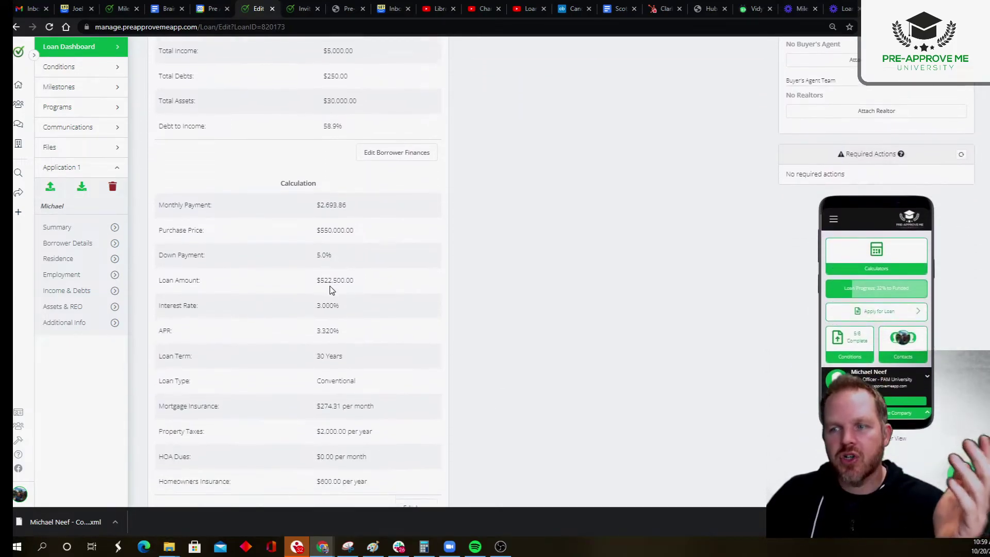
{"action": "left_click_drag", "start_coordinate": [323, 174], "coordinate": [342, 174]}
{"action": "scroll", "coordinate": [338, 218], "scroll_direction": "up", "scroll_amount": 2}
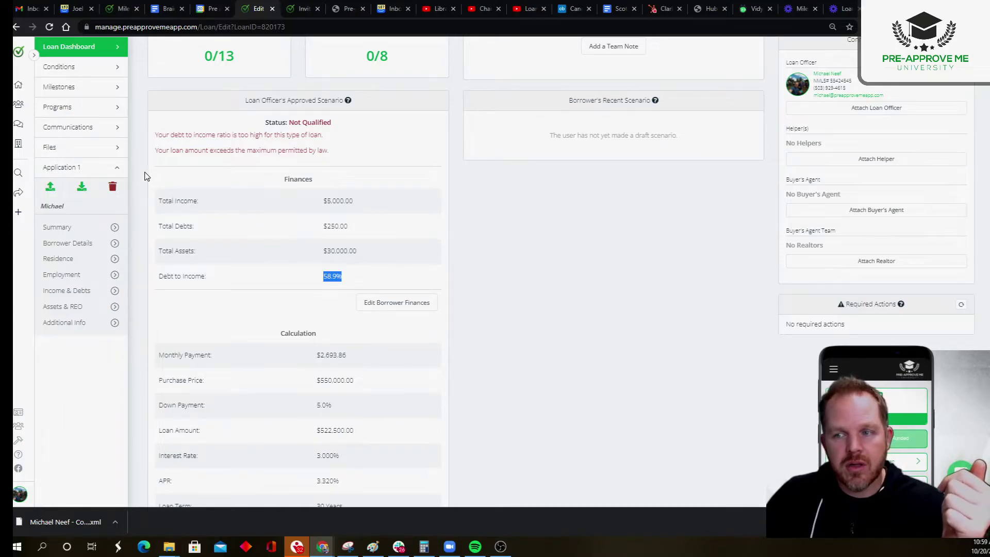
{"action": "left_click", "coordinate": [296, 261]}
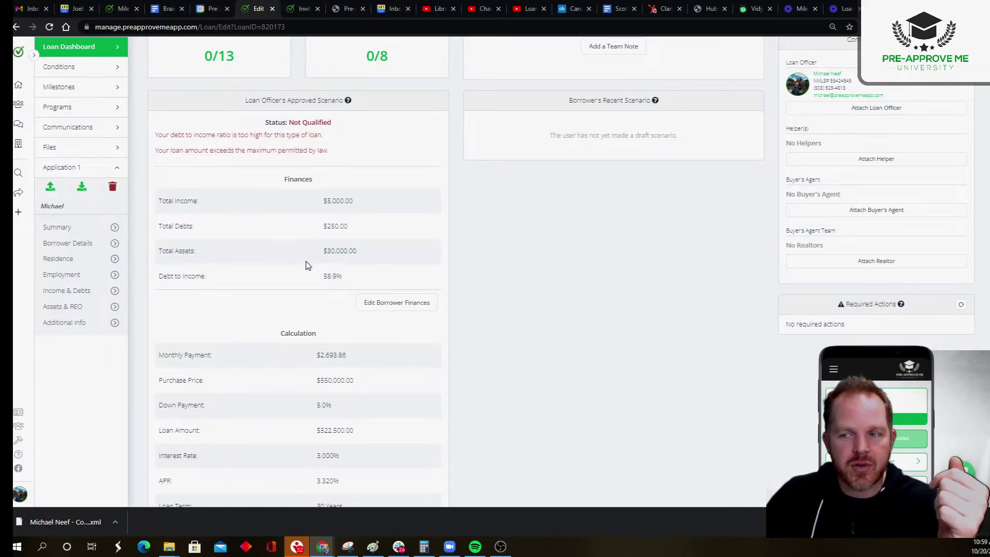
{"action": "mouse_move", "coordinate": [323, 278]}
{"action": "left_mouse_down"}
{"action": "mouse_move", "coordinate": [338, 277]}
{"action": "mouse_move", "coordinate": [322, 278]}
{"action": "left_mouse_up"}
{"action": "scroll", "coordinate": [289, 278], "scroll_direction": "down", "scroll_amount": 4}
{"action": "left_click_drag", "start_coordinate": [278, 128], "coordinate": [387, 308]}
{"action": "left_click", "coordinate": [367, 175]}
{"action": "left_click_drag", "start_coordinate": [367, 173], "coordinate": [316, 176]}
{"action": "left_click", "coordinate": [273, 245]}
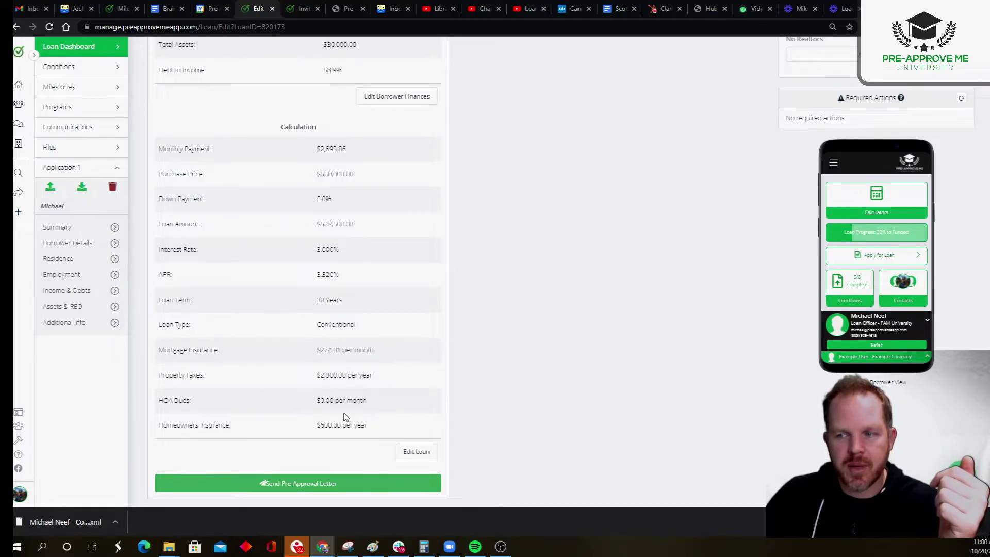
{"action": "scroll", "coordinate": [318, 268], "scroll_direction": "up", "scroll_amount": 4}
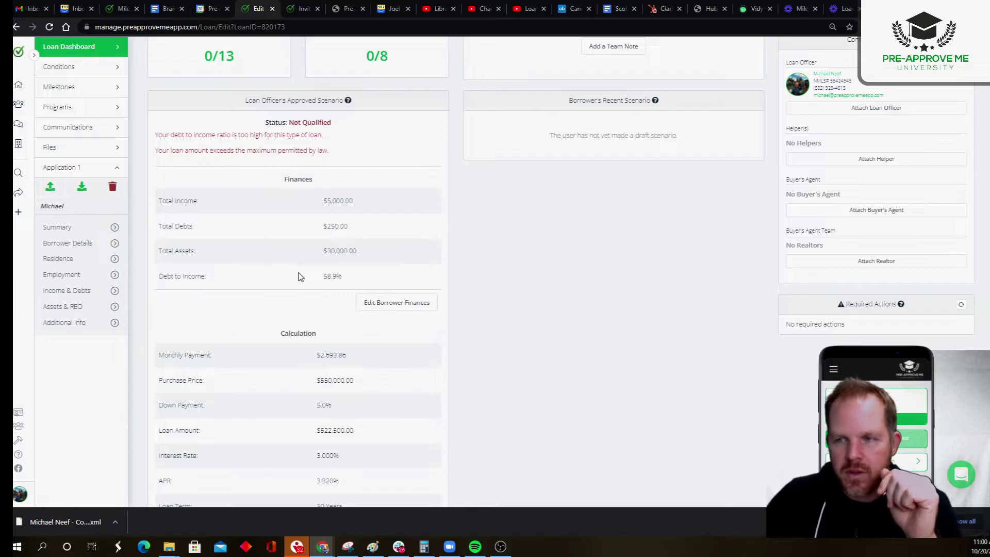
Set the Conventional loan program's maximum DTI qualifying threshold to 60 percent and save the change
{"action": "left_click", "coordinate": [49, 106]}
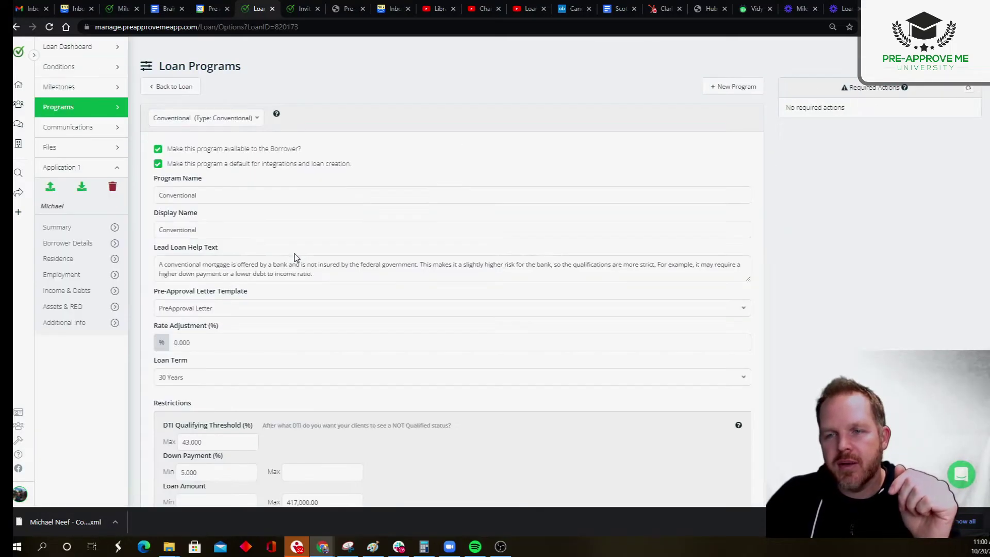
{"action": "scroll", "coordinate": [289, 253], "scroll_direction": "down", "scroll_amount": 4}
{"action": "left_click_drag", "start_coordinate": [214, 235], "coordinate": [150, 236]}
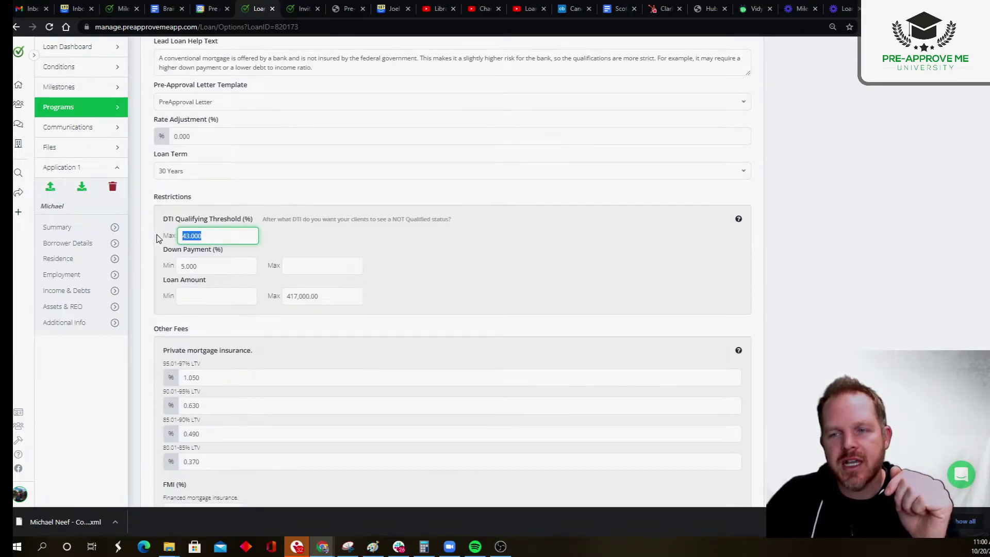
{"action": "type", "text": "60"}
{"action": "left_click", "coordinate": [329, 257]}
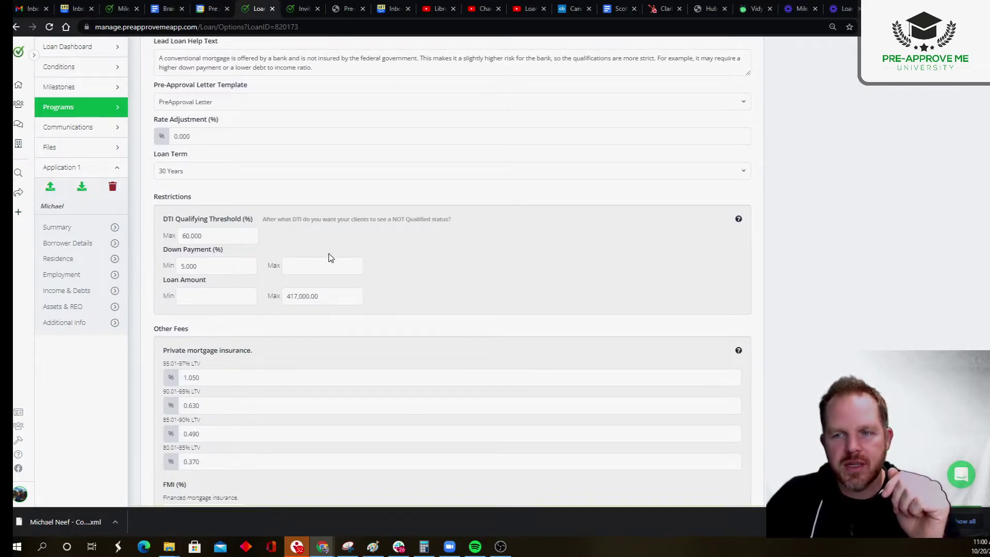
{"action": "mouse_move", "coordinate": [156, 198]}
{"action": "left_mouse_down"}
{"action": "mouse_move", "coordinate": [238, 219]}
{"action": "mouse_move", "coordinate": [269, 265]}
{"action": "mouse_move", "coordinate": [361, 300]}
{"action": "mouse_move", "coordinate": [217, 261]}
{"action": "mouse_move", "coordinate": [154, 199]}
{"action": "left_mouse_up"}
{"action": "left_click", "coordinate": [410, 316]}
{"action": "left_click", "coordinate": [145, 224]}
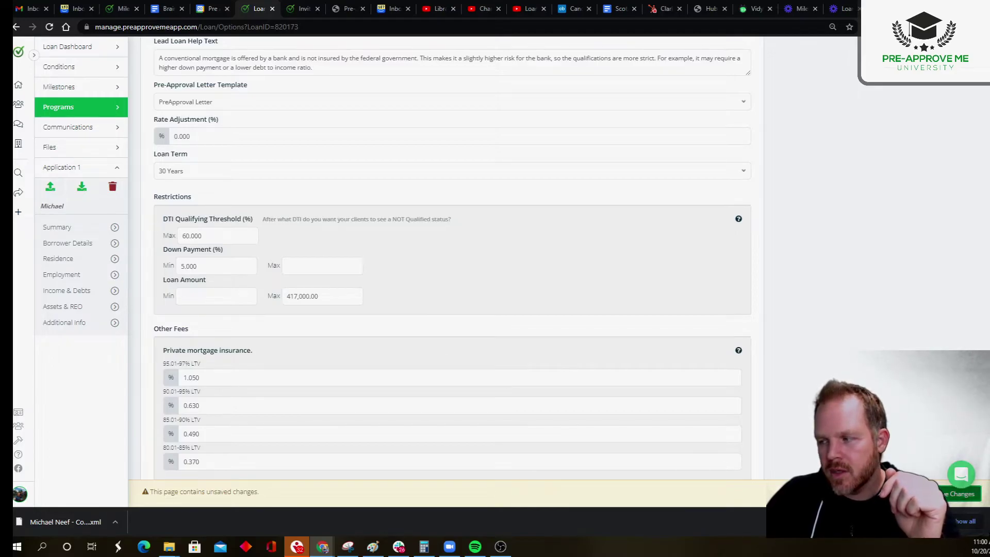
{"action": "left_click", "coordinate": [952, 494]}
Set the Conventional program's maximum loan amount to 600,000 and save the change
{"action": "double_click", "coordinate": [303, 296]}
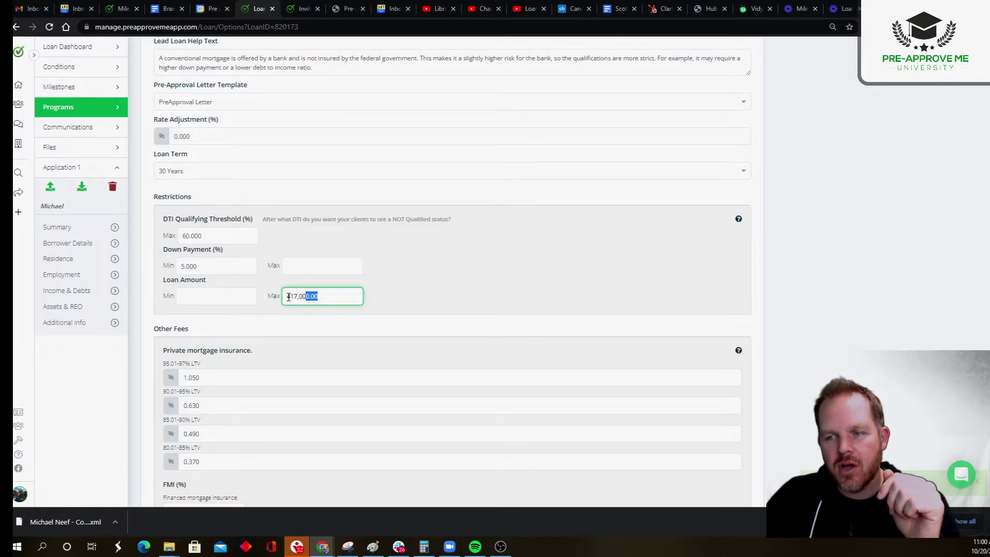
{"action": "type", "text": "60"}
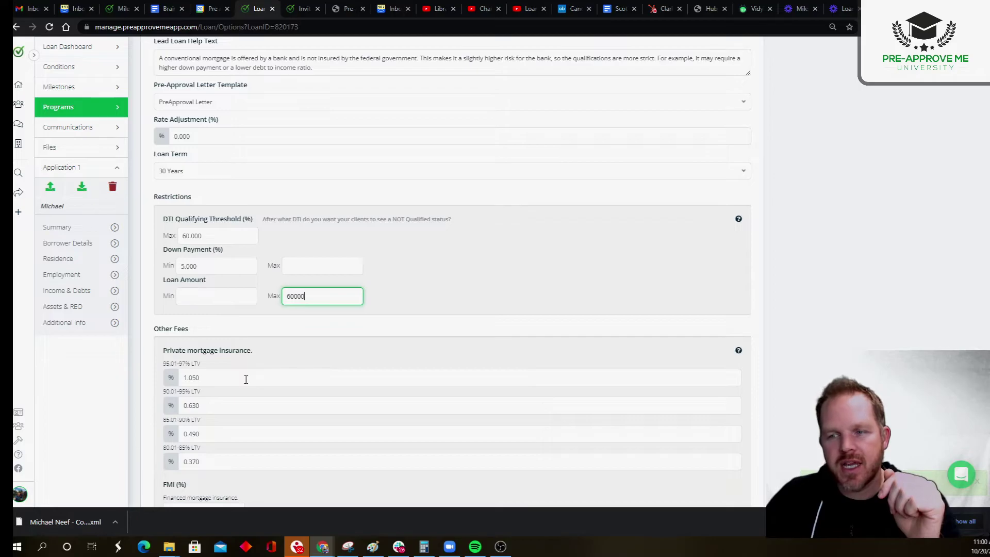
{"action": "left_click", "coordinate": [274, 325]}
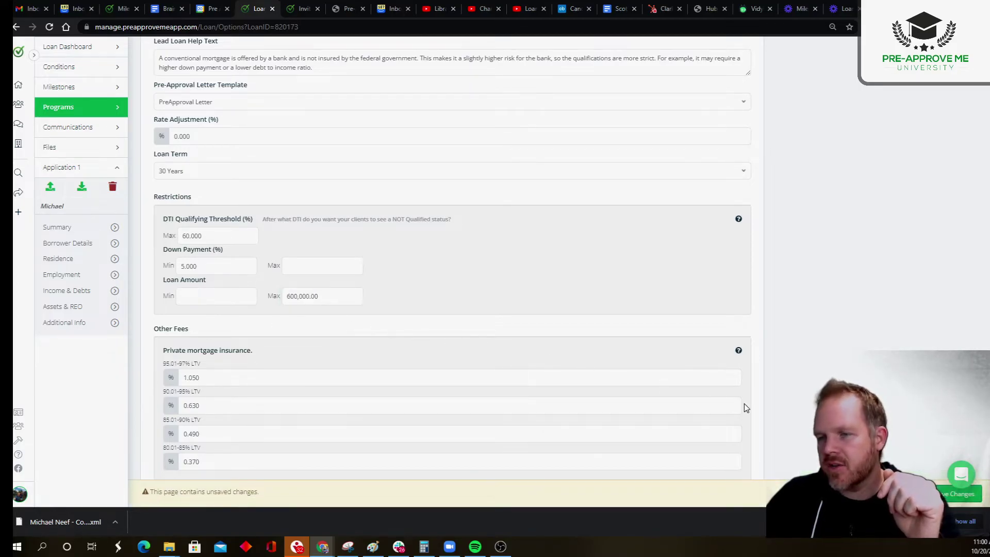
{"action": "left_click", "coordinate": [946, 499]}
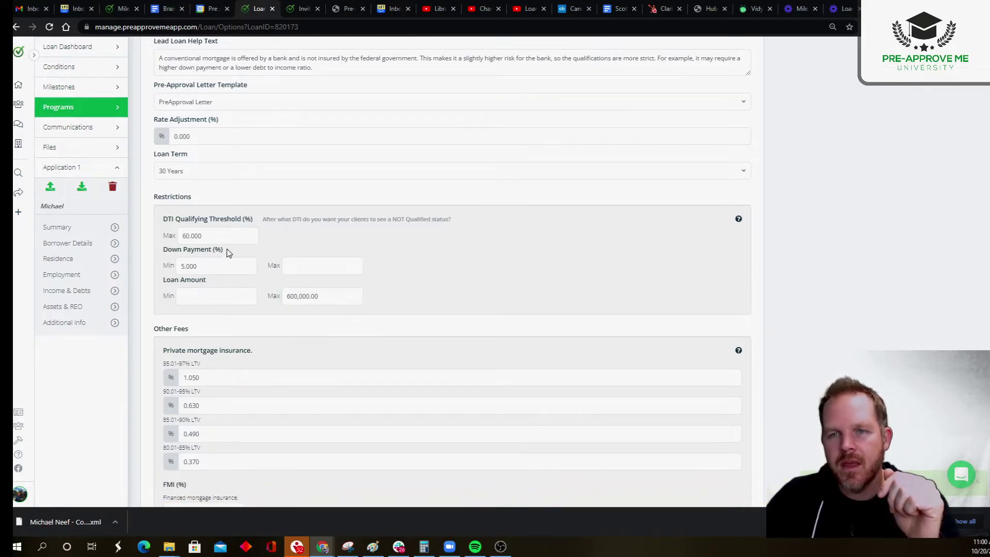
{"action": "left_click_drag", "start_coordinate": [209, 239], "coordinate": [175, 235]}
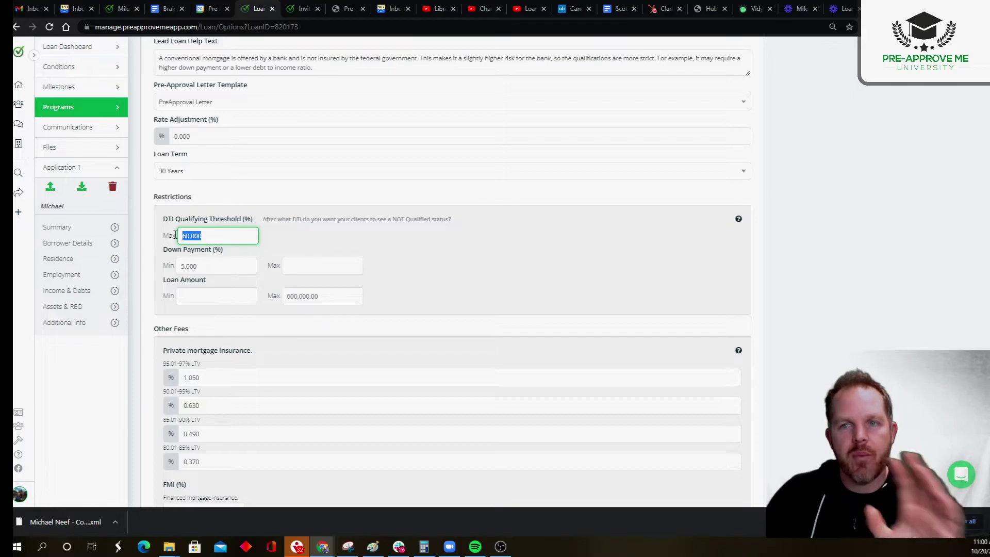
Return to the loan dashboard and check the approved scenario's qualification status and calculation
{"action": "left_click", "coordinate": [71, 47]}
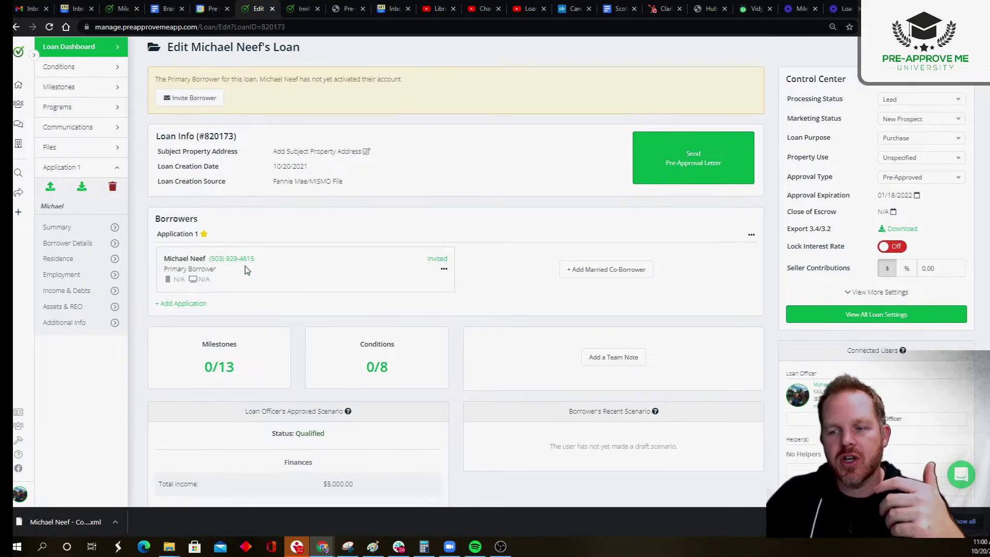
{"action": "scroll", "coordinate": [246, 270], "scroll_direction": "down", "scroll_amount": 4}
{"action": "left_click_drag", "start_coordinate": [268, 246], "coordinate": [326, 247]}
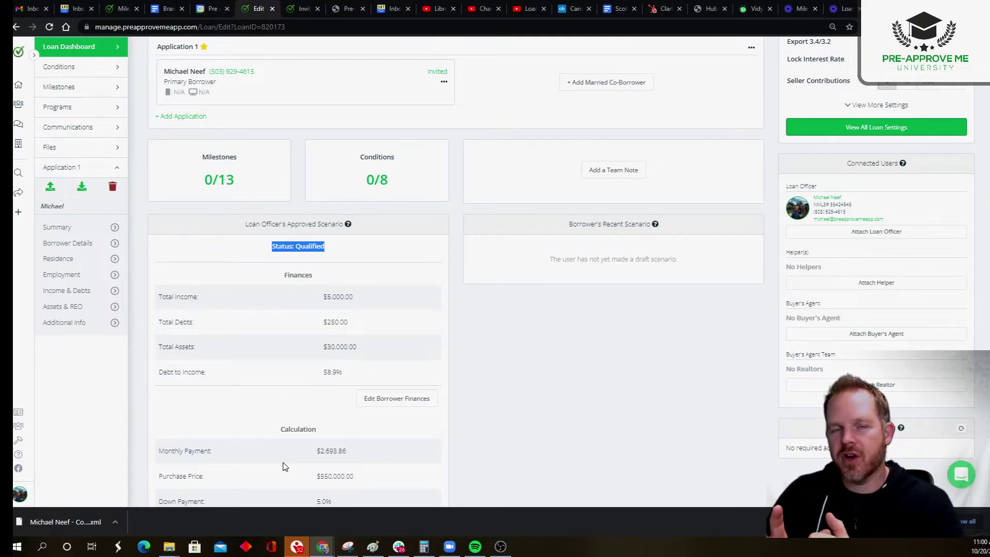
{"action": "left_click", "coordinate": [516, 392]}
{"action": "scroll", "coordinate": [517, 392], "scroll_direction": "down", "scroll_amount": 4}
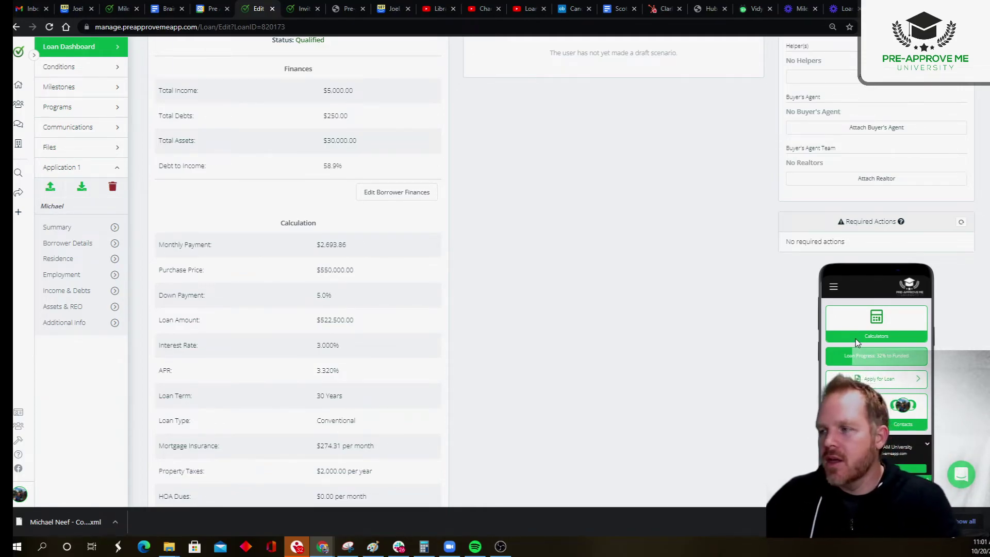
Change the loan's processing status to Preapproved in the Control Center
{"action": "scroll", "coordinate": [624, 293], "scroll_direction": "up", "scroll_amount": 5}
{"action": "scroll", "coordinate": [624, 293], "scroll_direction": "up", "scroll_amount": 3}
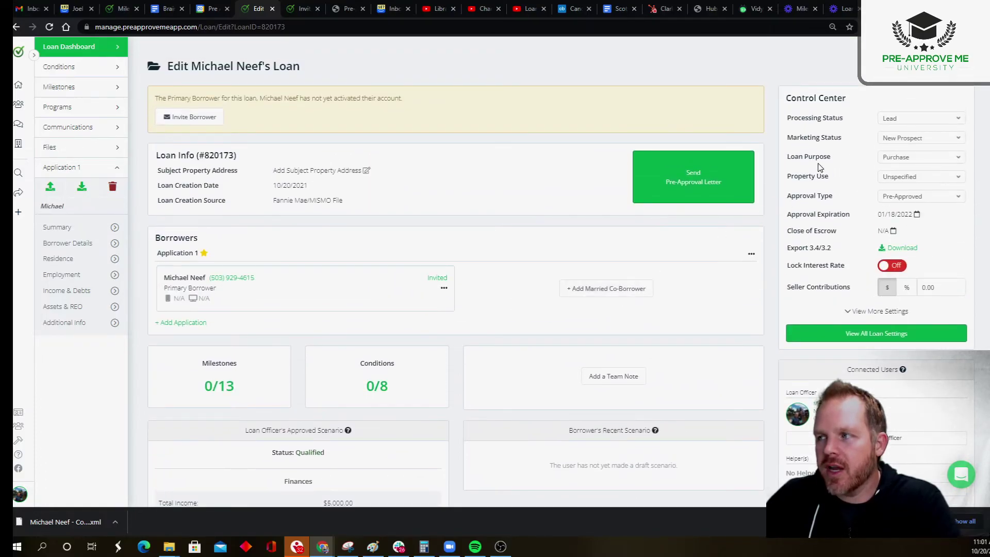
{"action": "left_click_drag", "start_coordinate": [786, 118], "coordinate": [840, 120]}
{"action": "left_click", "coordinate": [884, 119]}
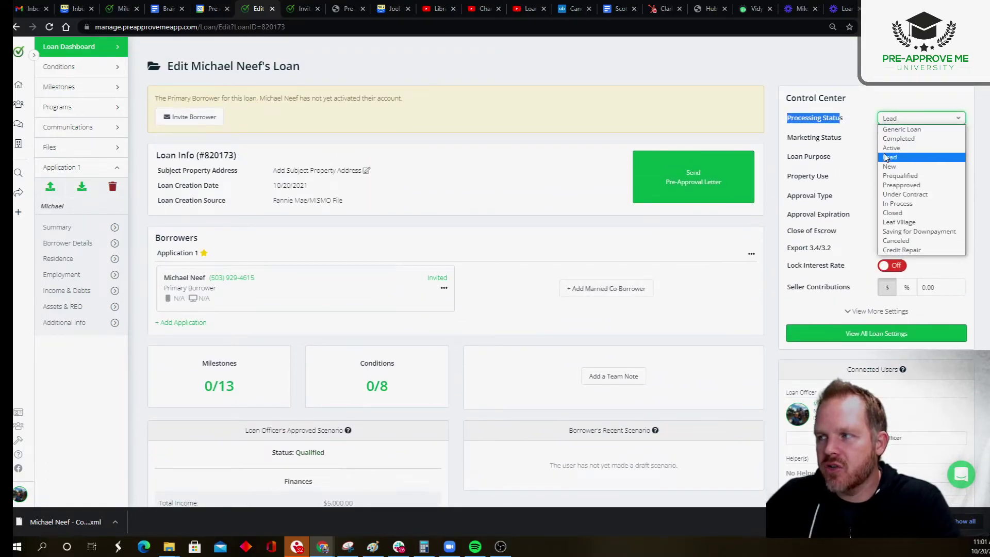
{"action": "left_click", "coordinate": [897, 185]}
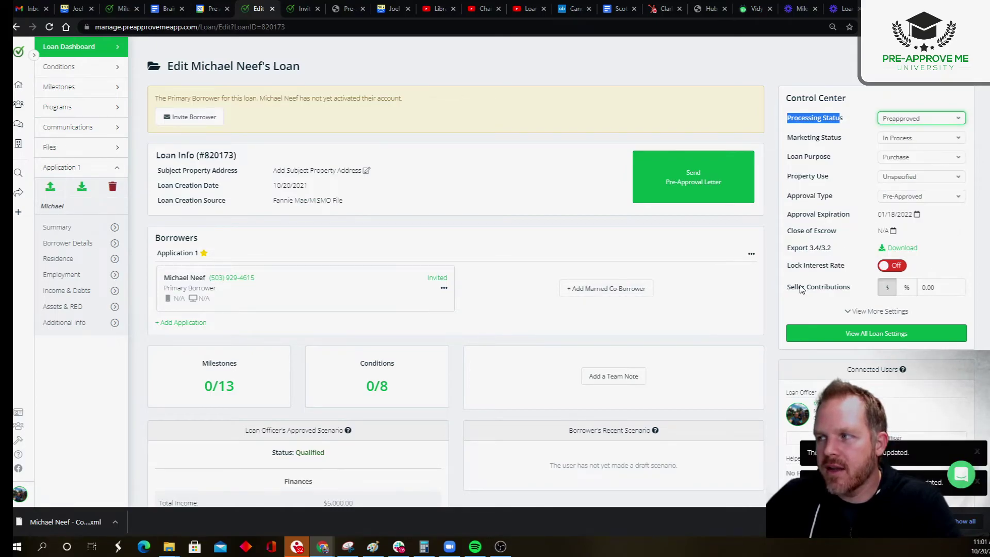
Check the borrower's mobile app preview and review the loan officer's approved scenario on the dashboard
{"action": "scroll", "coordinate": [774, 256], "scroll_direction": "down", "scroll_amount": 9}
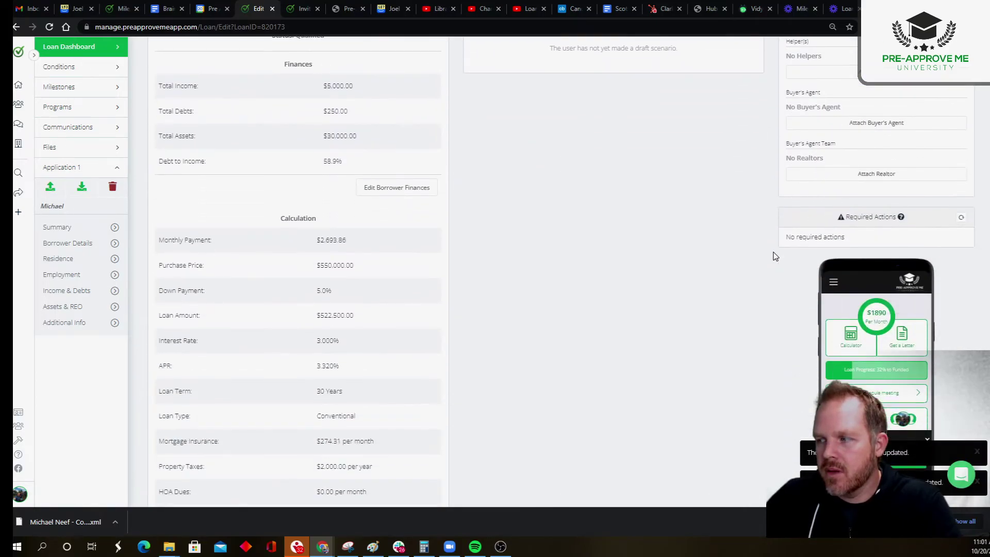
{"action": "scroll", "coordinate": [887, 301], "scroll_direction": "up", "scroll_amount": 1}
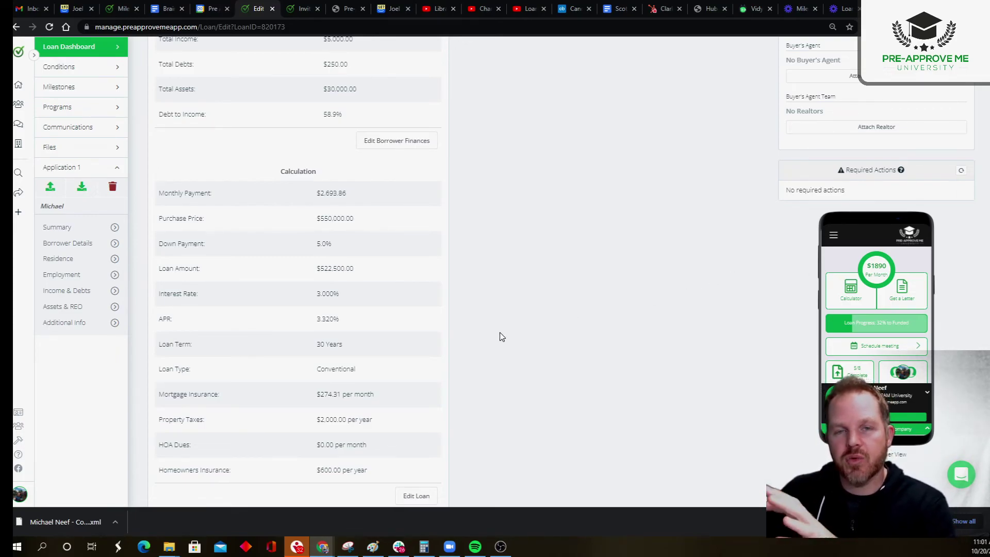
{"action": "scroll", "coordinate": [497, 315], "scroll_direction": "up", "scroll_amount": 5}
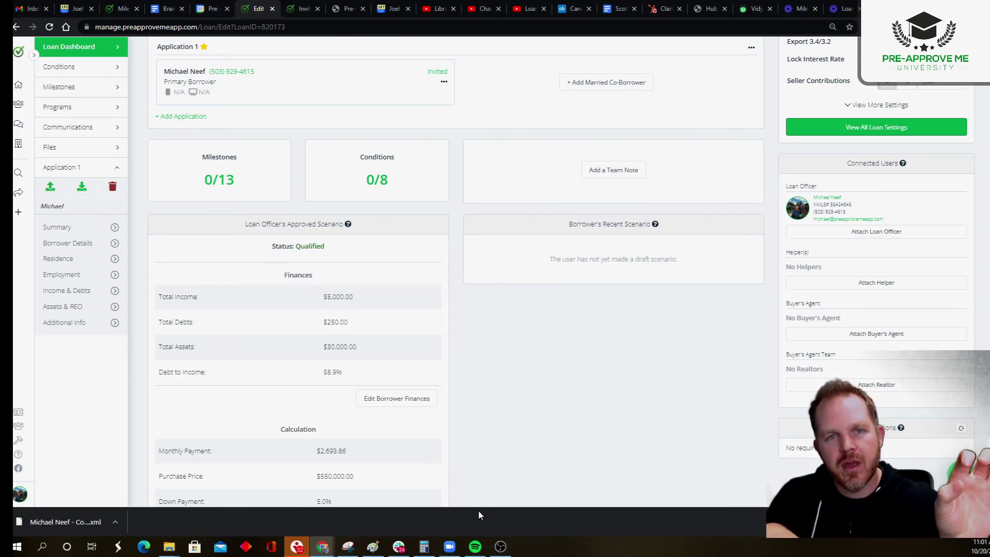
{"action": "left_click_drag", "start_coordinate": [248, 227], "coordinate": [447, 287]}
{"action": "left_click", "coordinate": [448, 289]}
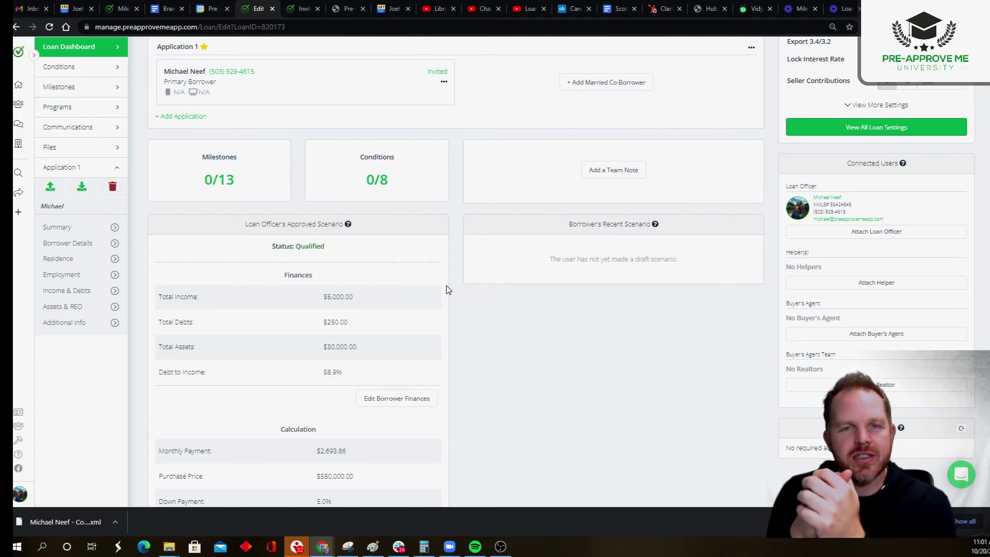